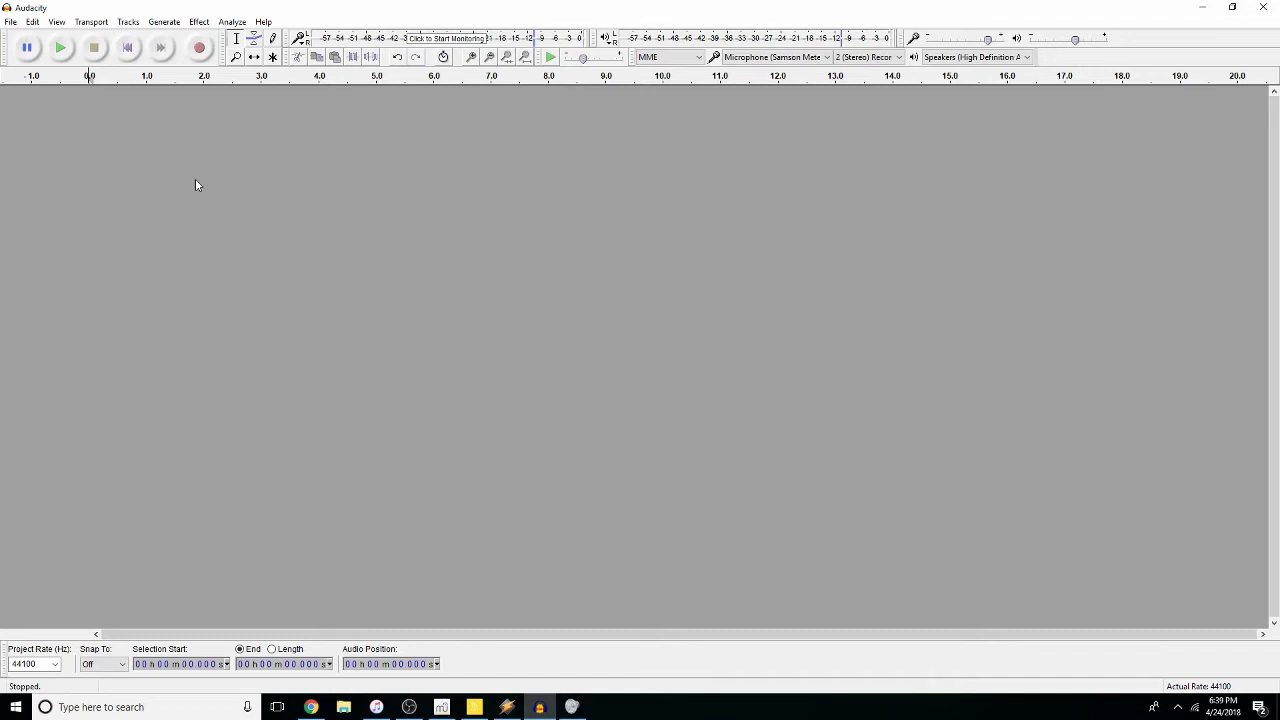
Record a test track in Audacity, reverse and play it, then delete it to leave an empty project.
left_click(199, 48)
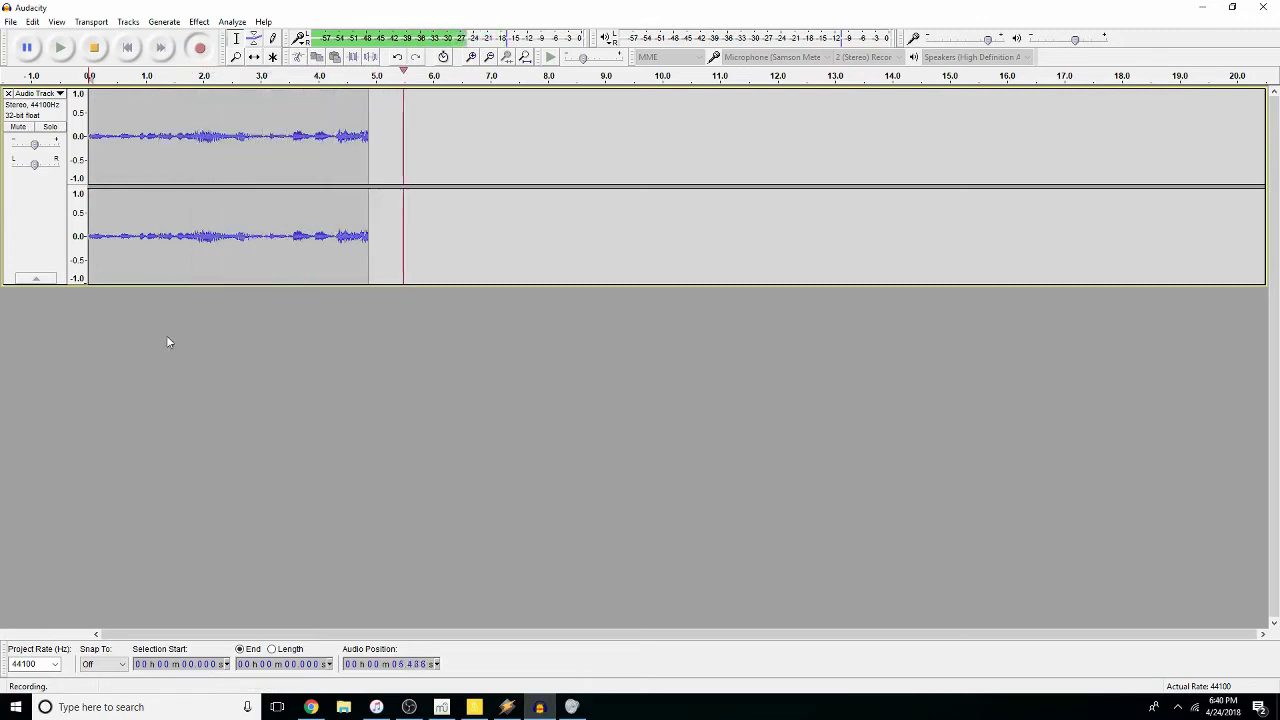
left_click(94, 48)
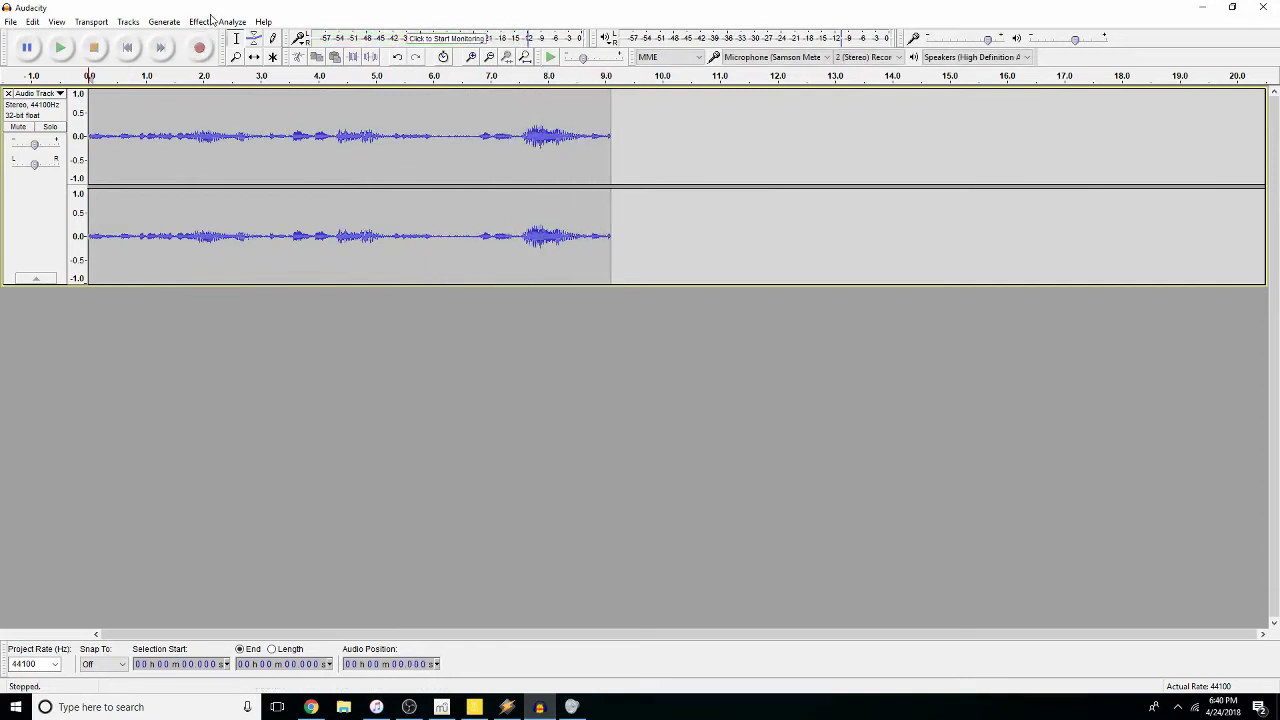
left_click(206, 21)
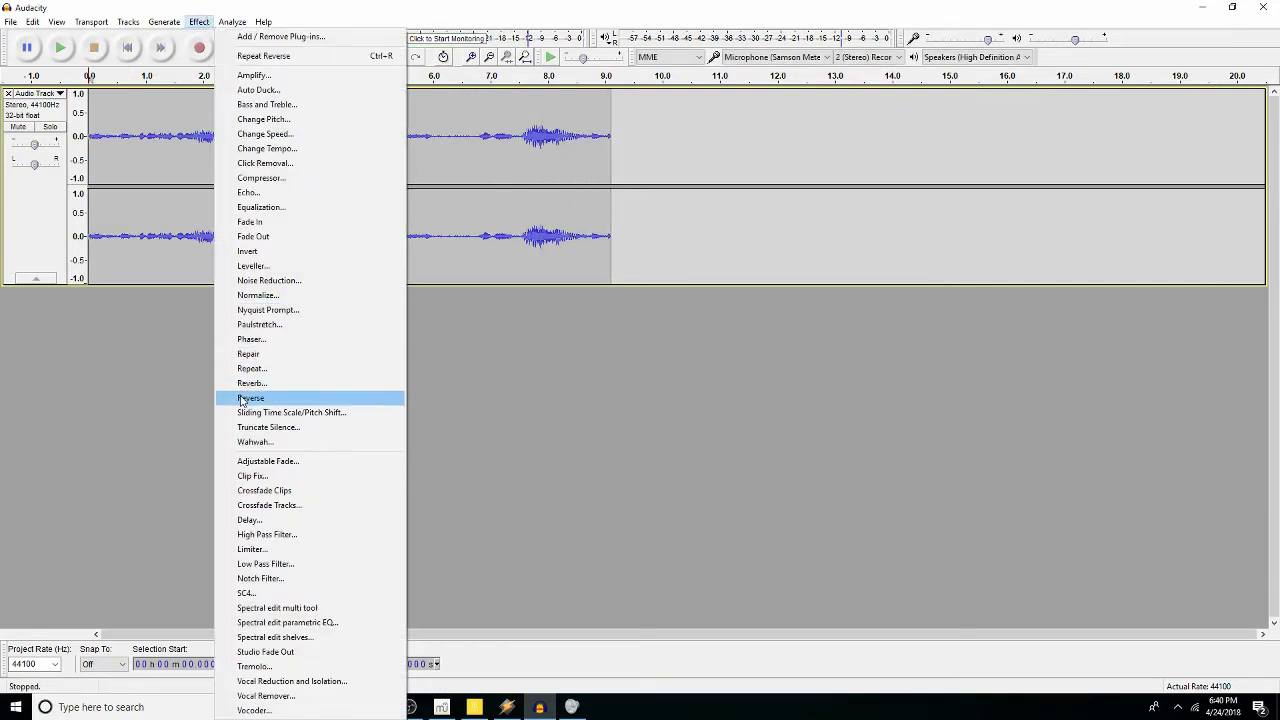
left_click(241, 398)
left_click(60, 48)
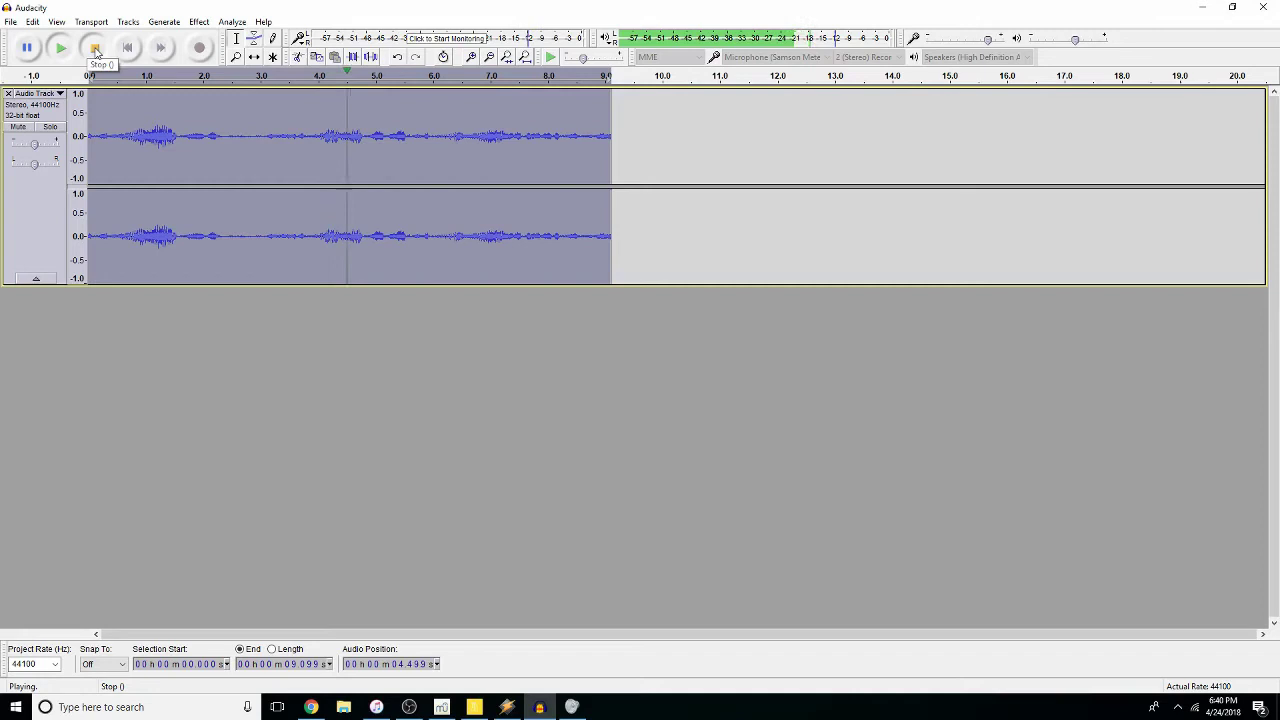
left_click(94, 48)
left_click(8, 94)
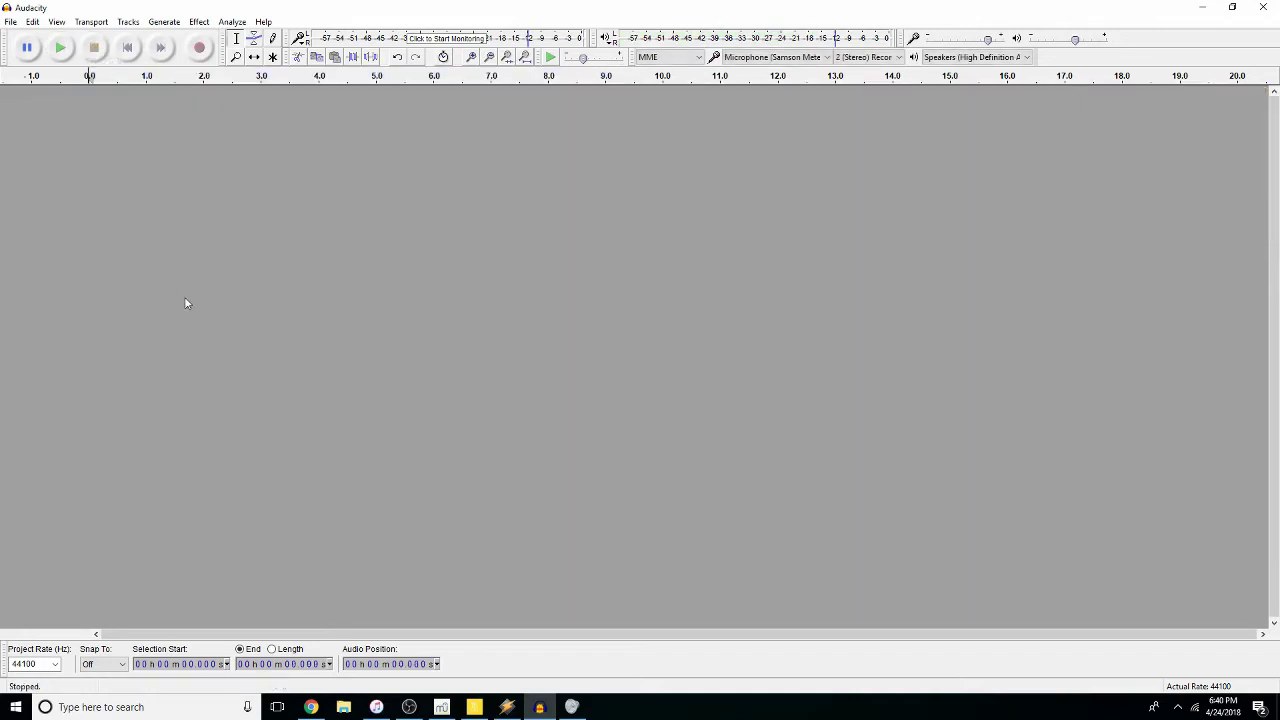
Start Simple Metronome clicking at 90 BPM and keep it in front of Audacity.
left_click(474, 707)
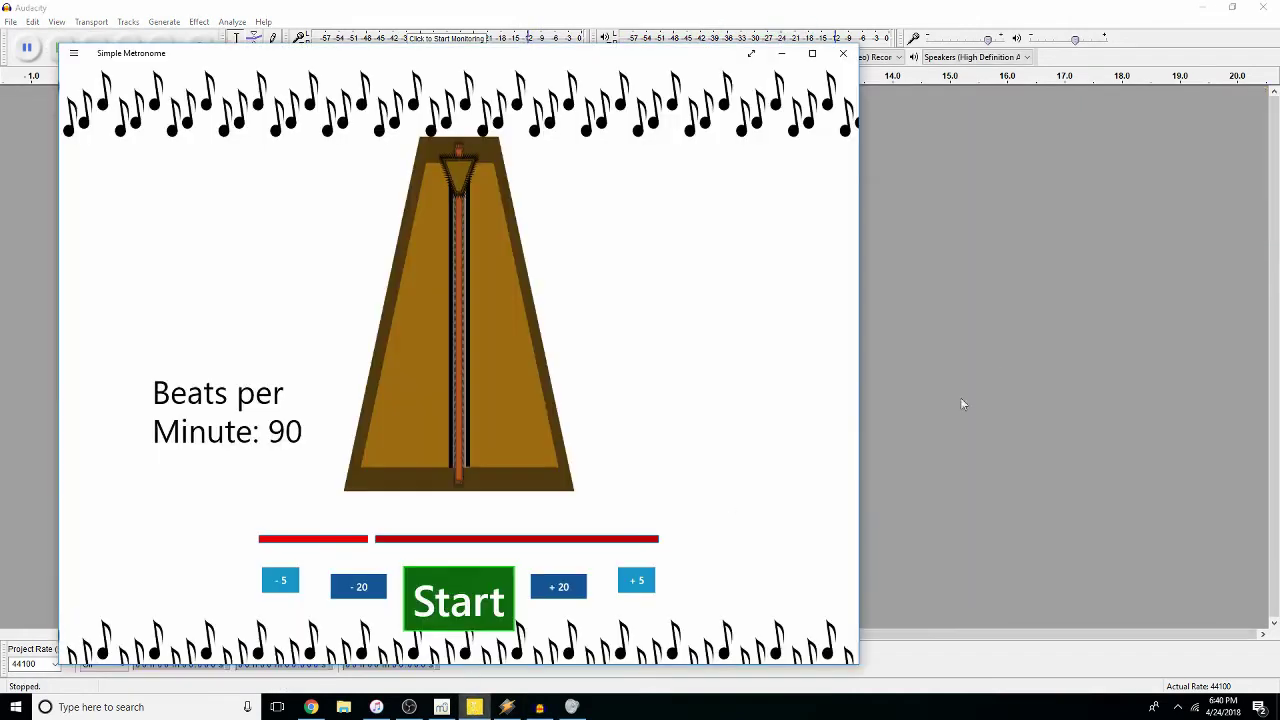
left_click(478, 596)
left_click(985, 446)
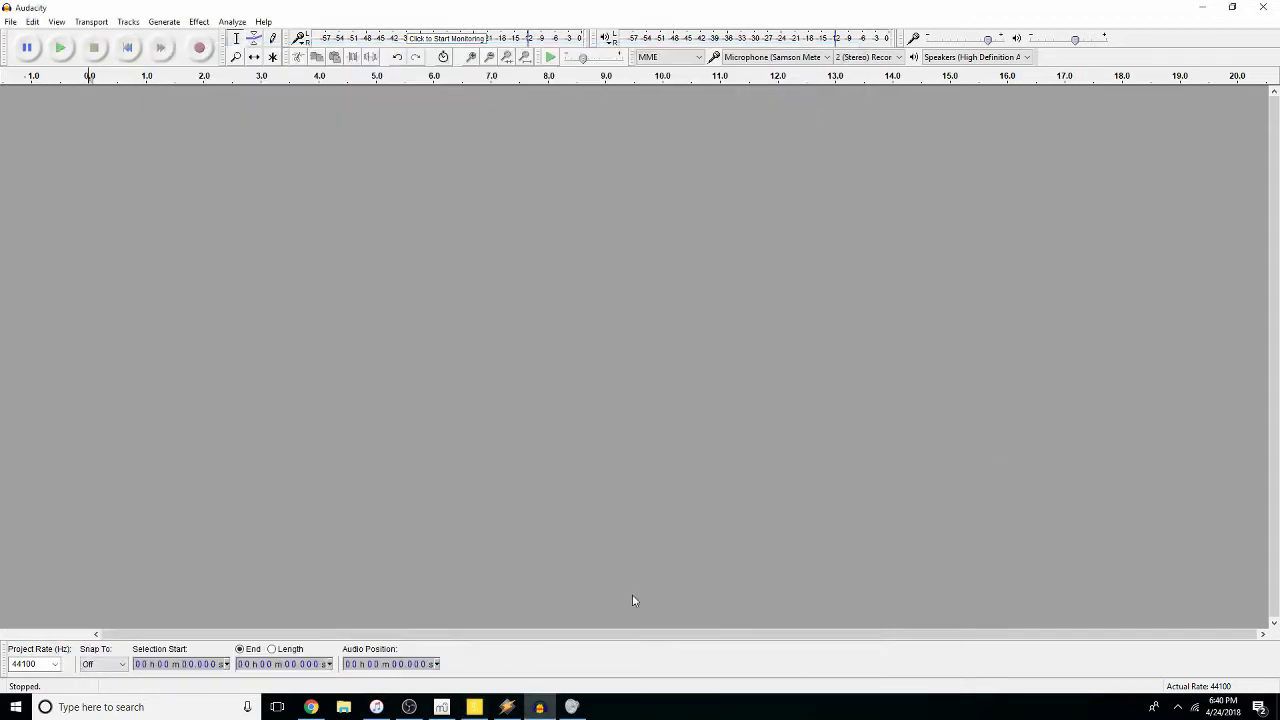
left_click(470, 709)
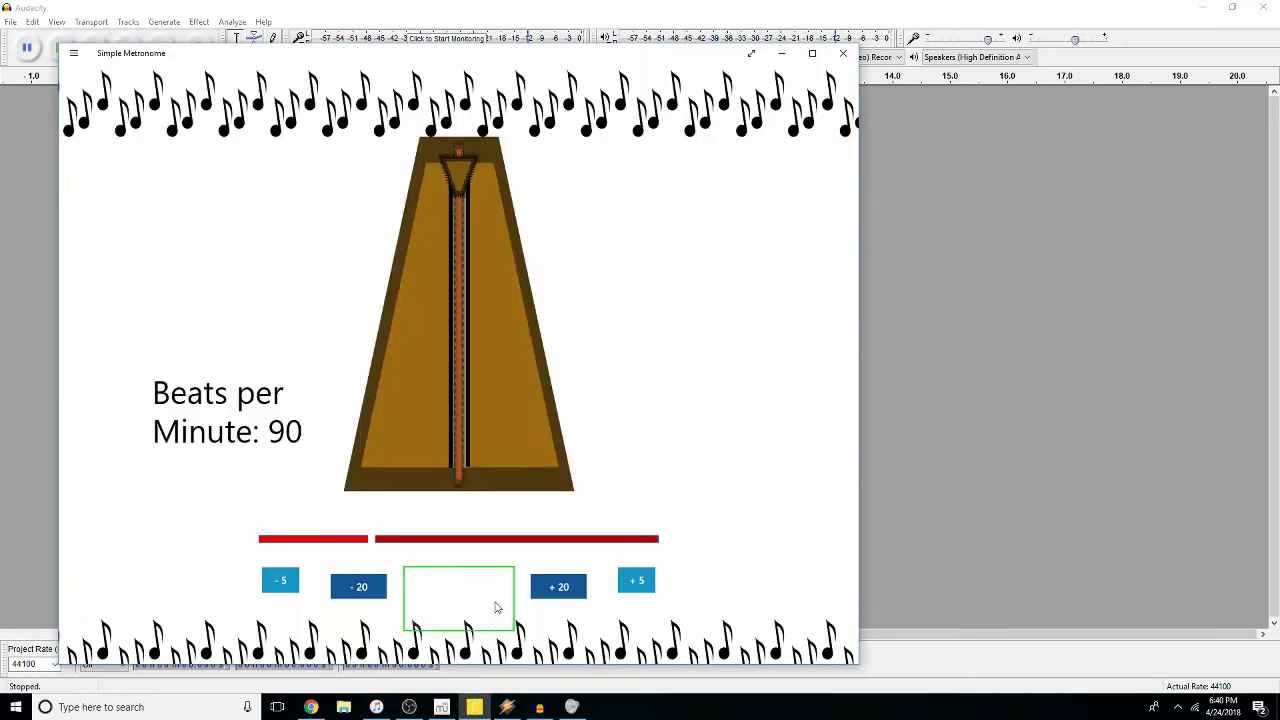
Bring the MuseScore score forward and select the rest in measure 4 of the lower staff.
left_click(441, 707)
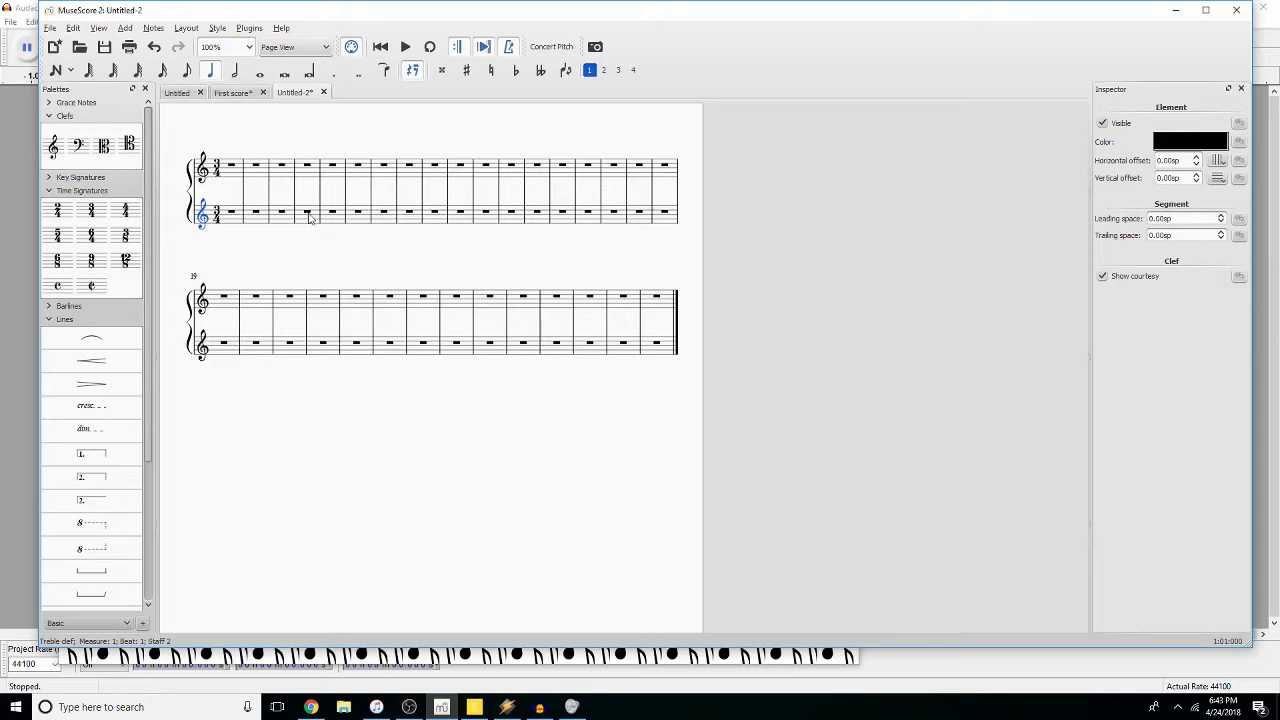
left_click(308, 212)
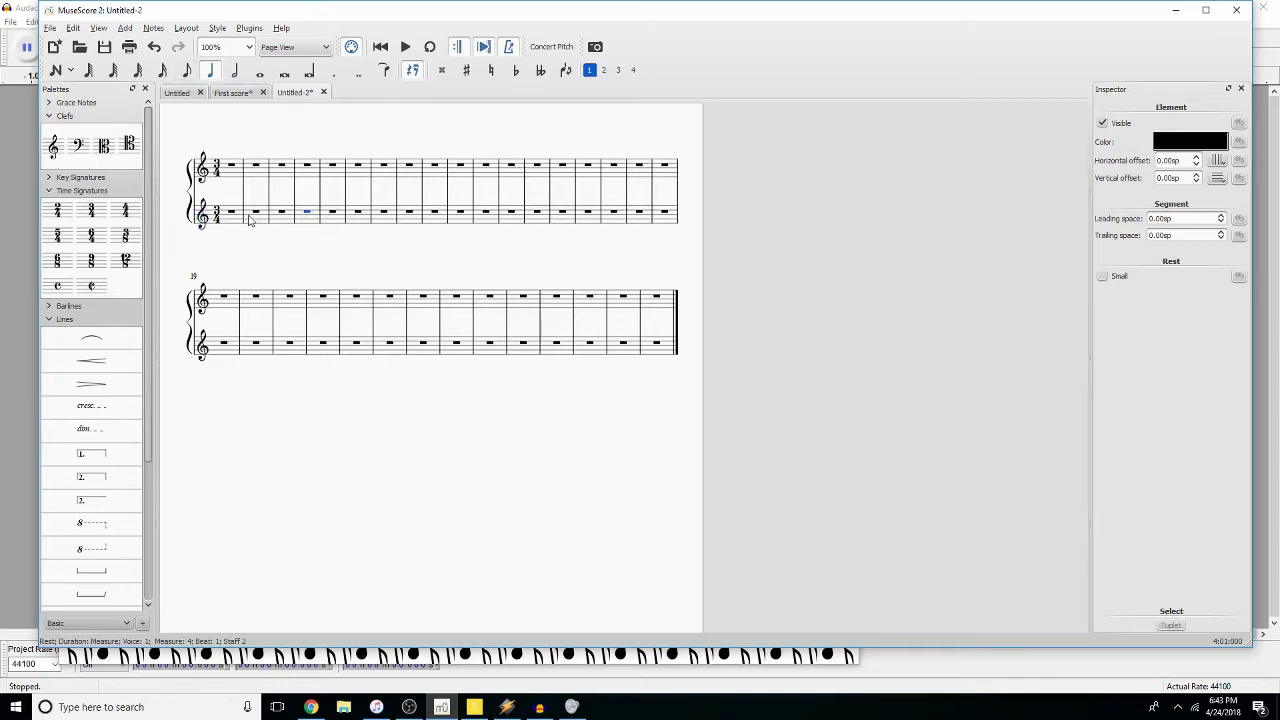
Enter lower-staff measures 5–6: dotted-half F, then half E and quarter C.
left_click(326, 218)
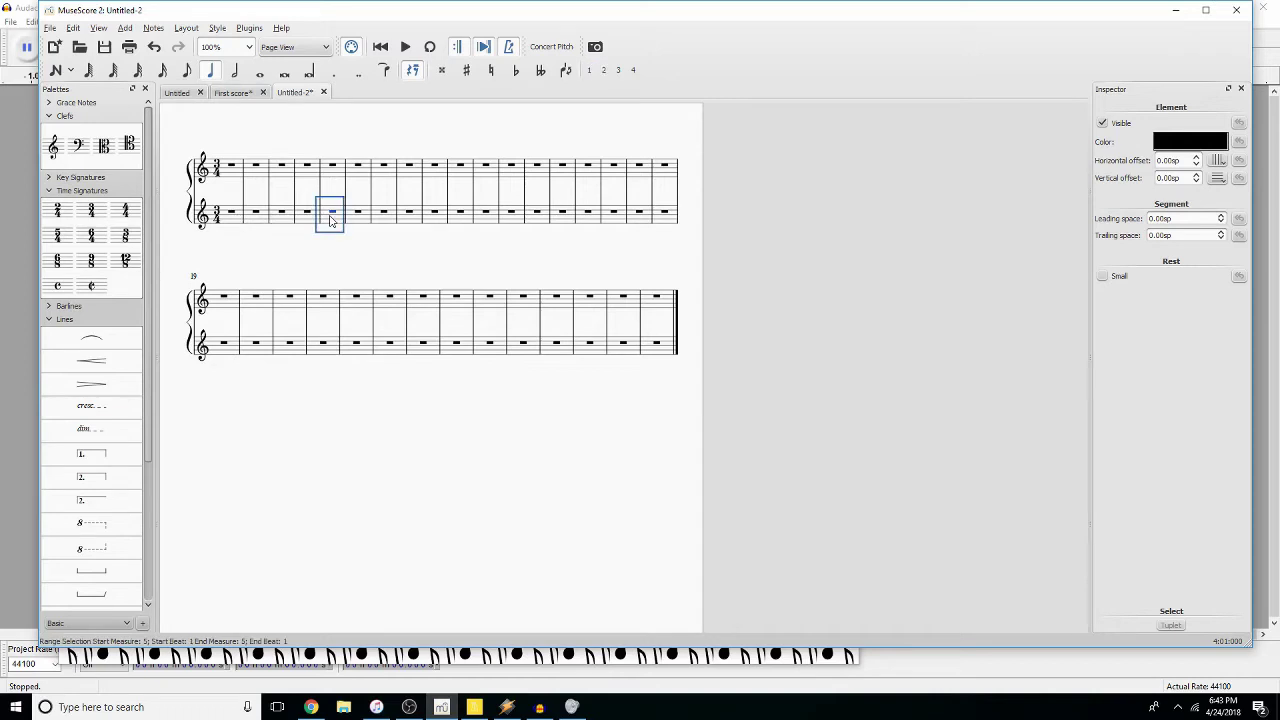
left_click(234, 70)
key("period")
key("f")
left_click(334, 72)
key("e")
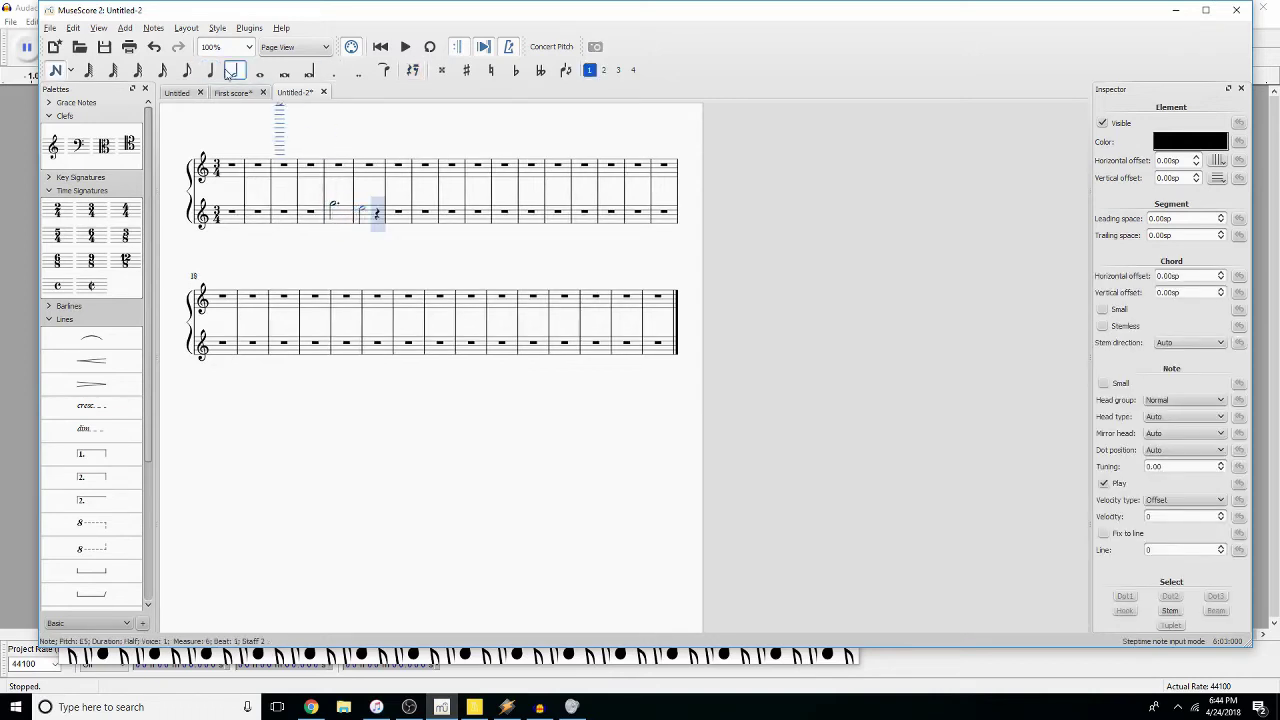
left_click(210, 70)
key("c")
Enter measures 7–8: eighths C, D, E, quarter E, then a dotted-half A.
left_click(187, 70)
key("c")
key("c")
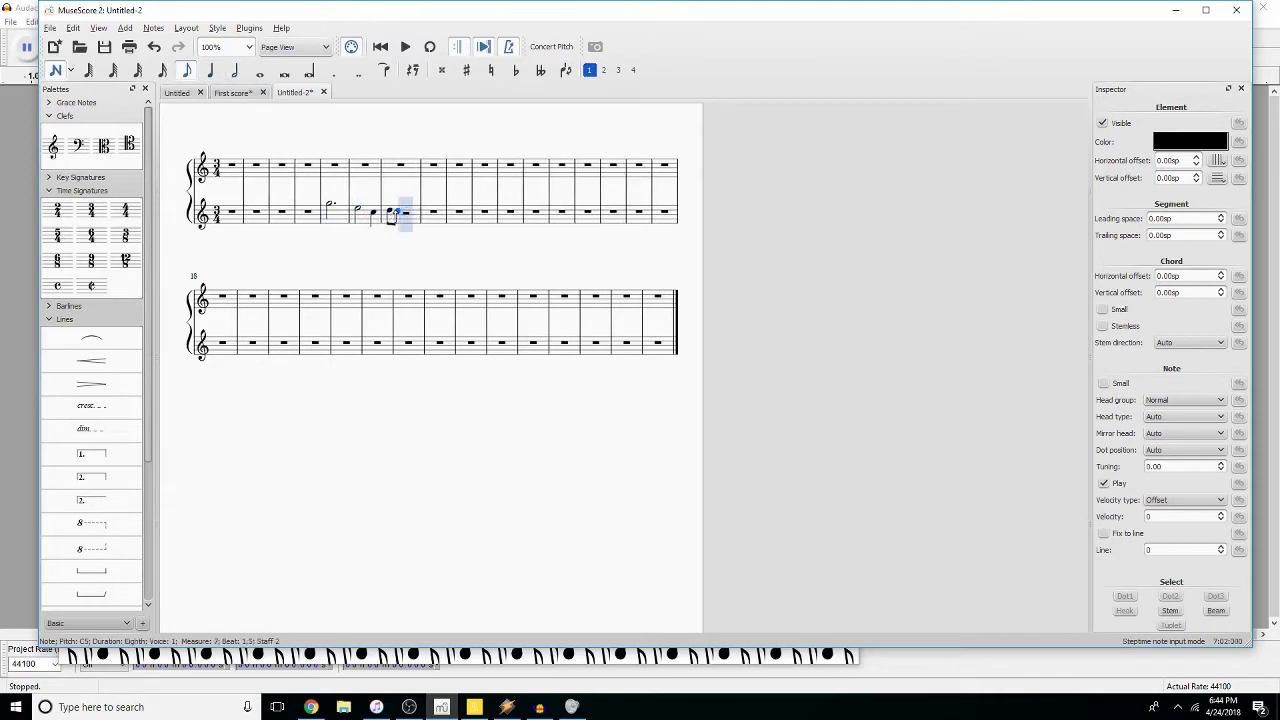
key("d")
key("e")
key("5")
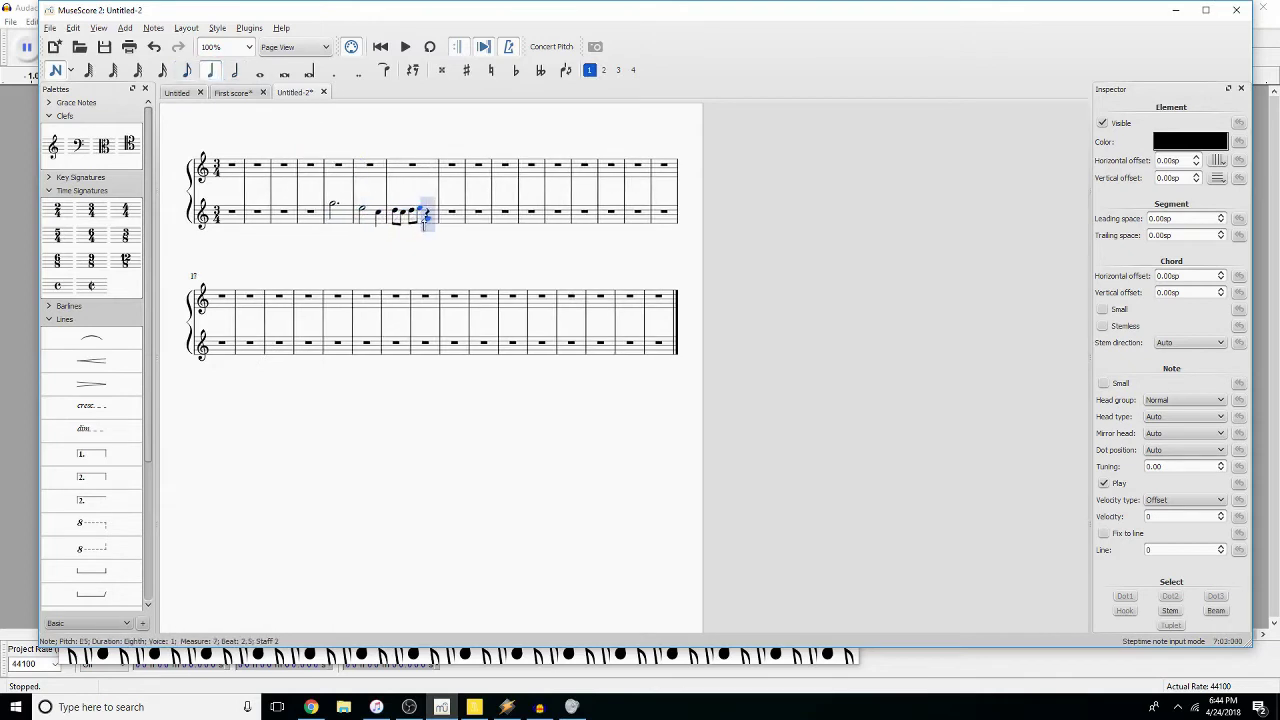
key("e")
key("6")
left_click(334, 72)
key("a")
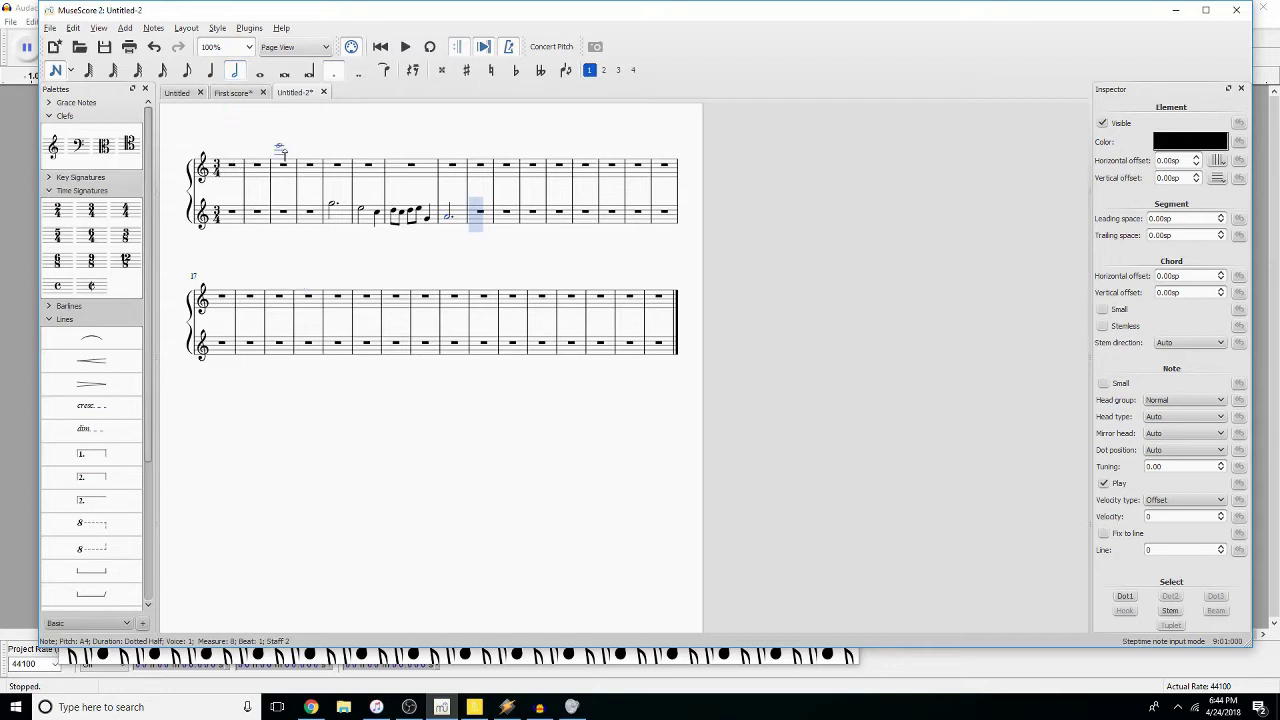
Place upper-staff measures 1–2: a dotted half, quarter G4, then eighths E5, D5, C5, D5.
left_click(235, 171)
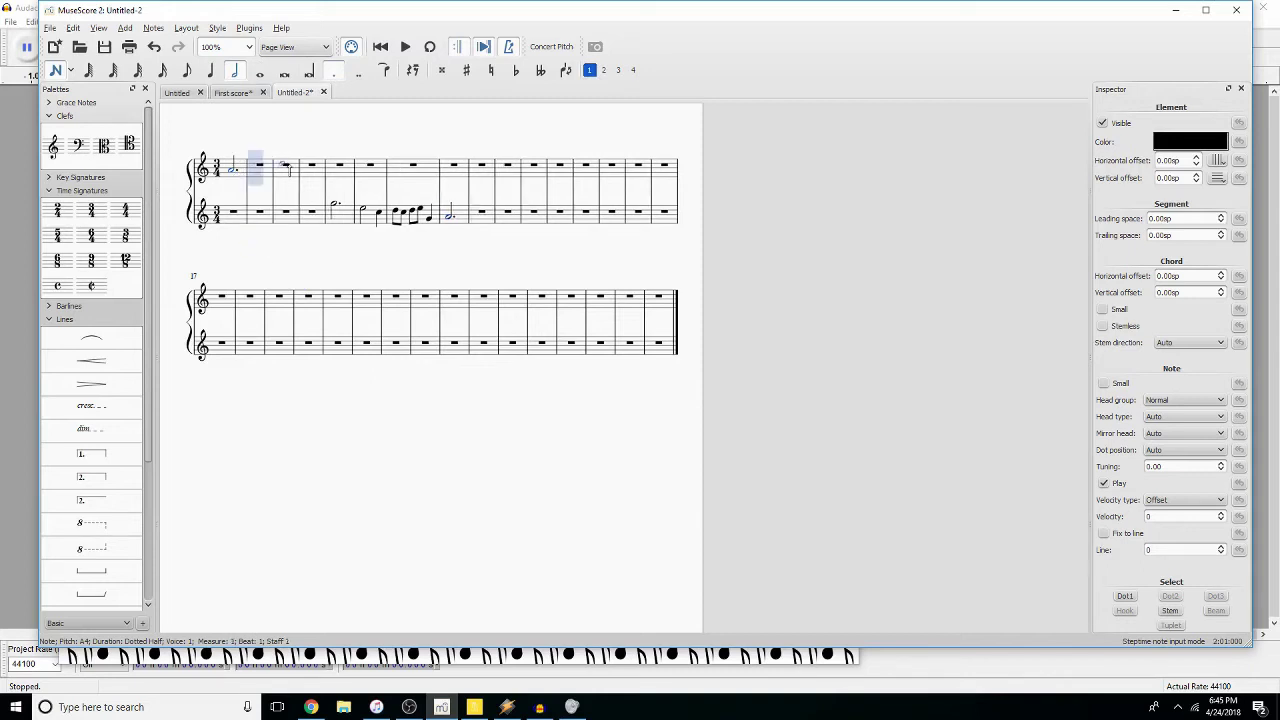
left_click(210, 70)
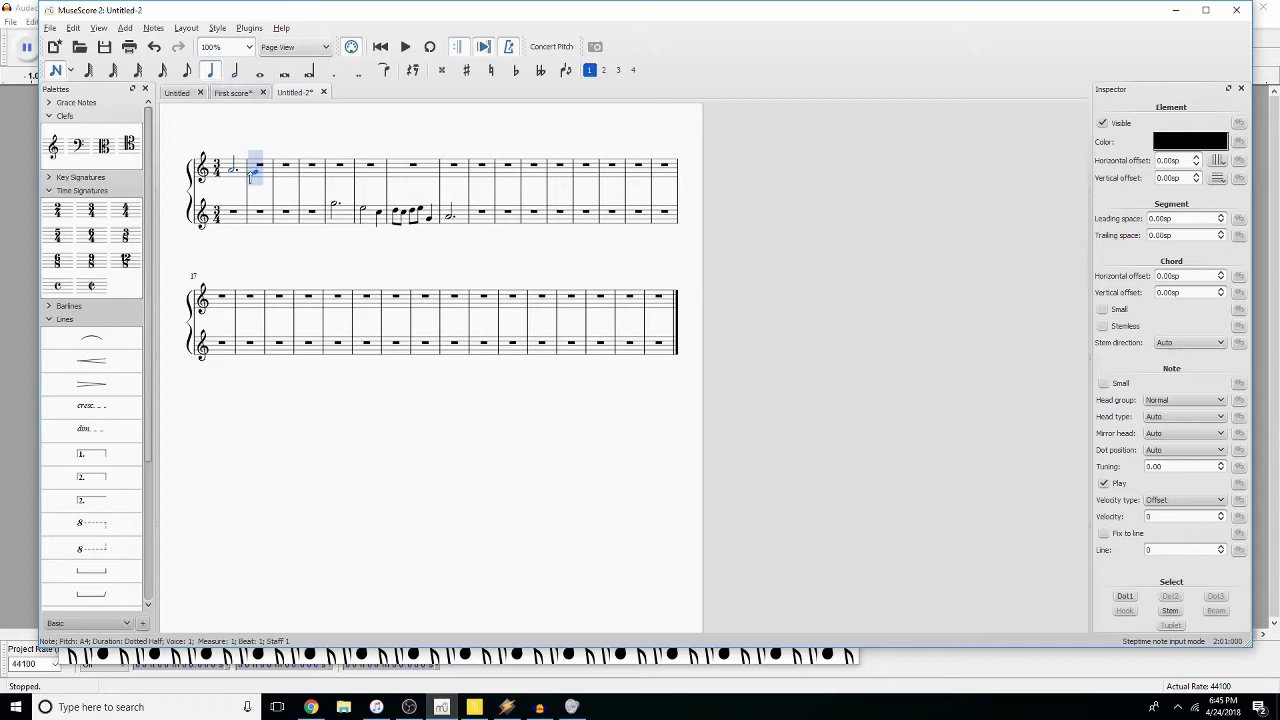
left_click(251, 174)
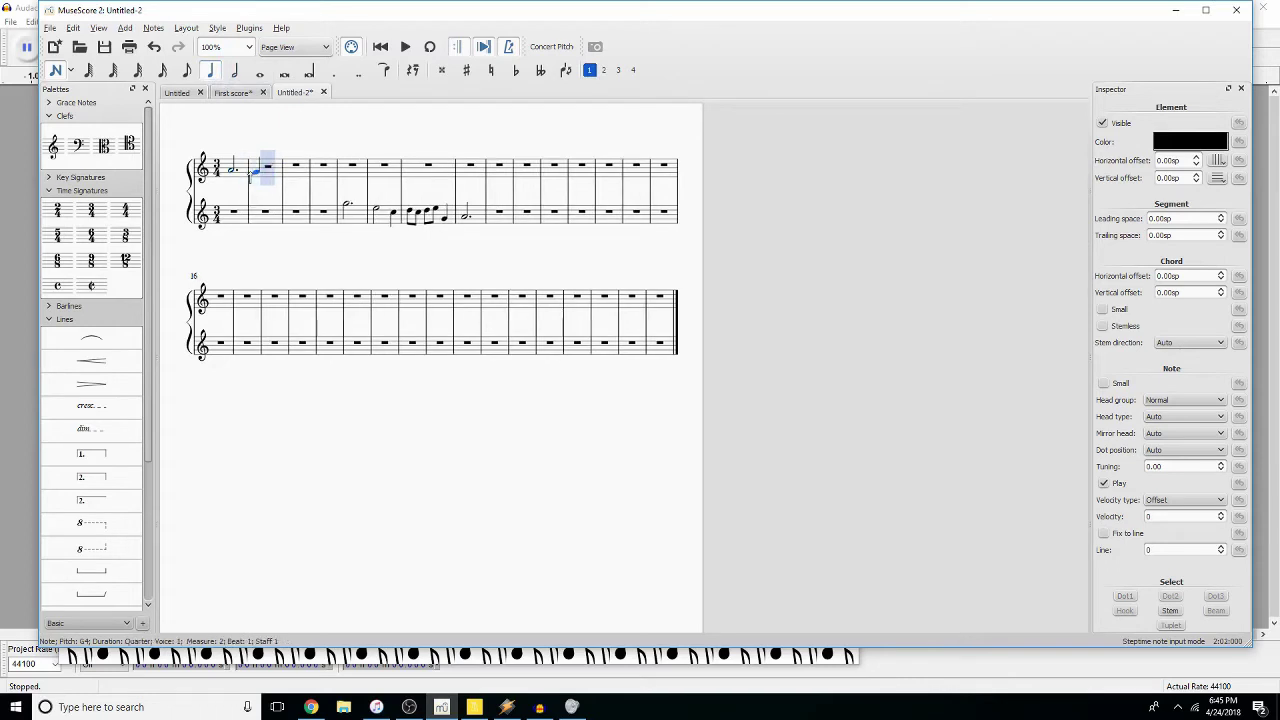
left_click(186, 70)
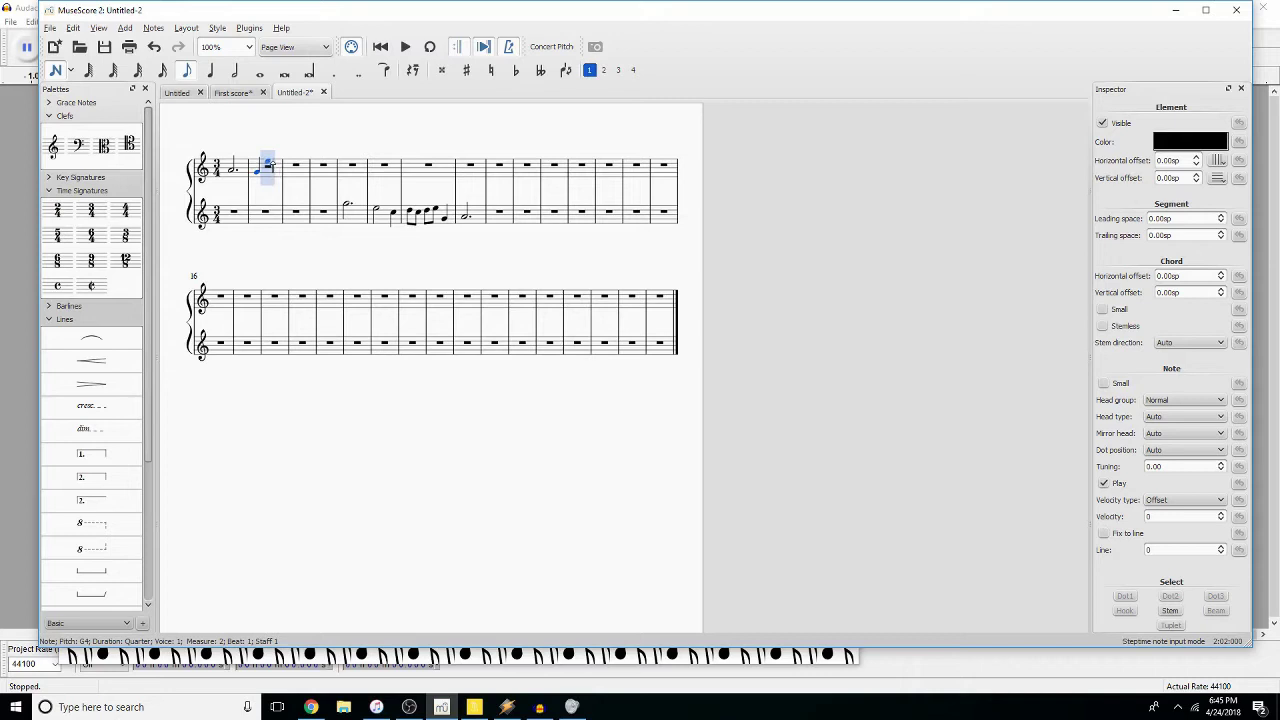
left_click(268, 164)
left_click(281, 167)
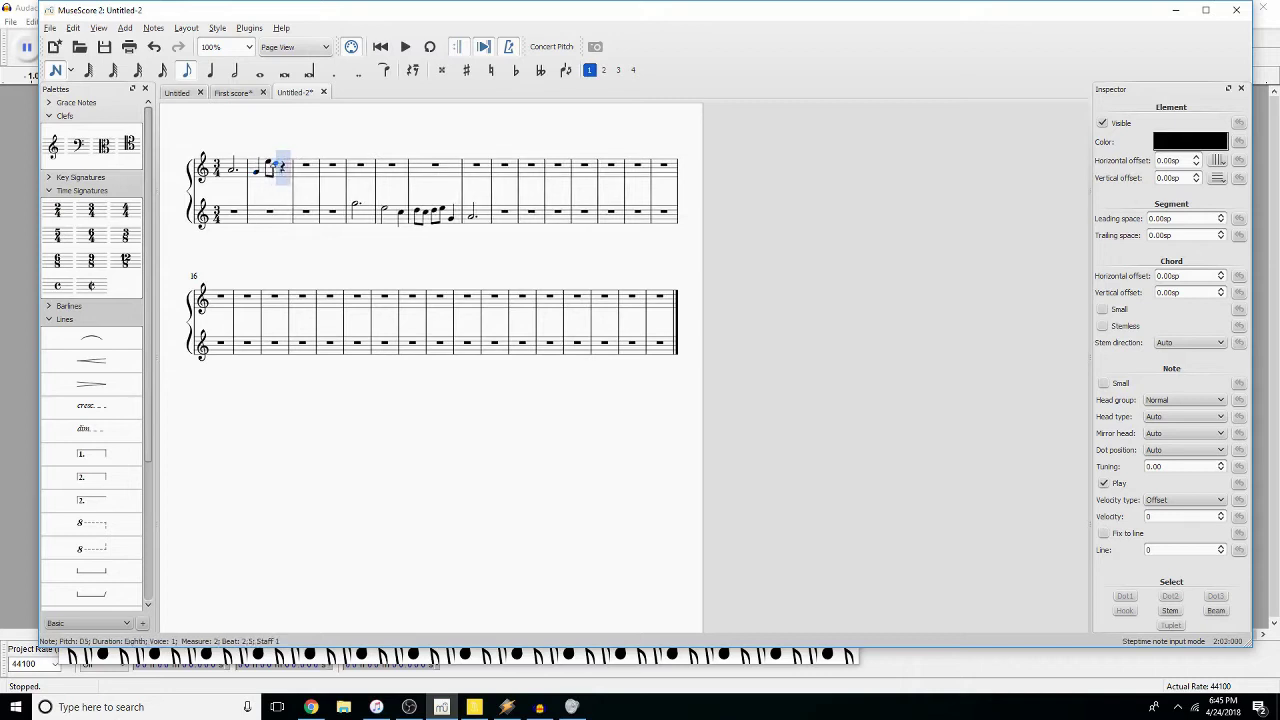
left_click(286, 170)
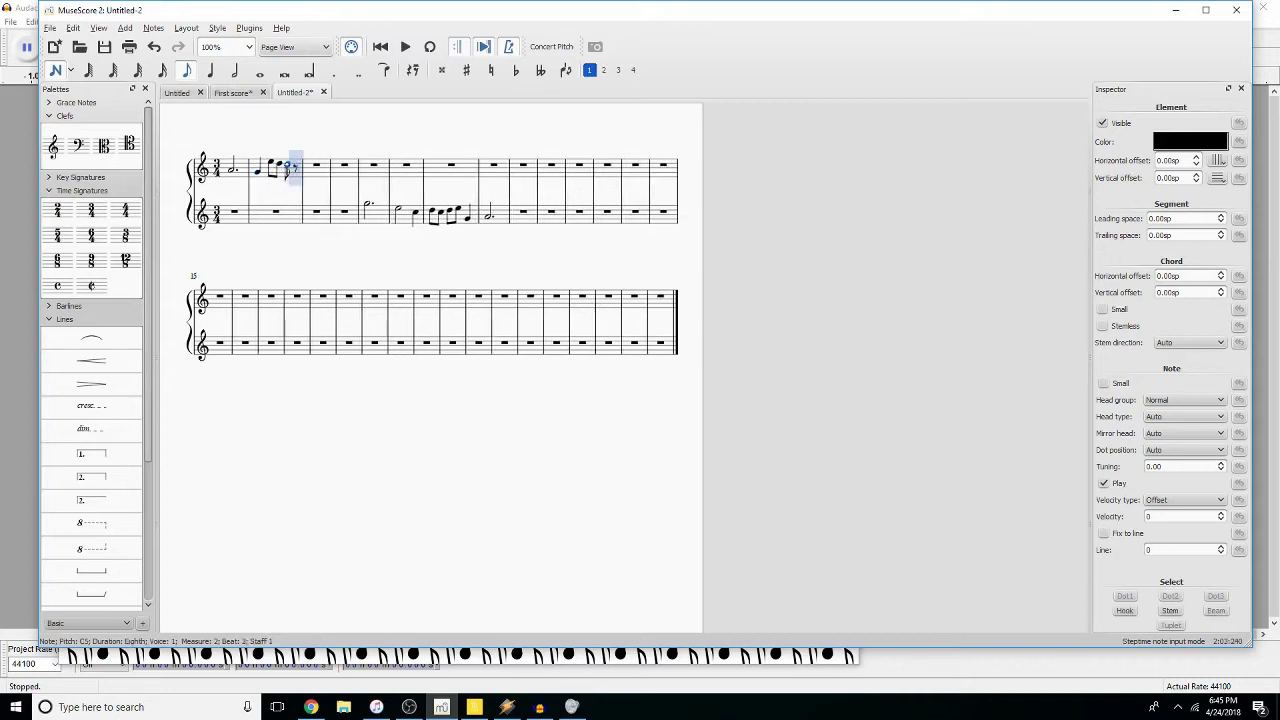
left_click(294, 167)
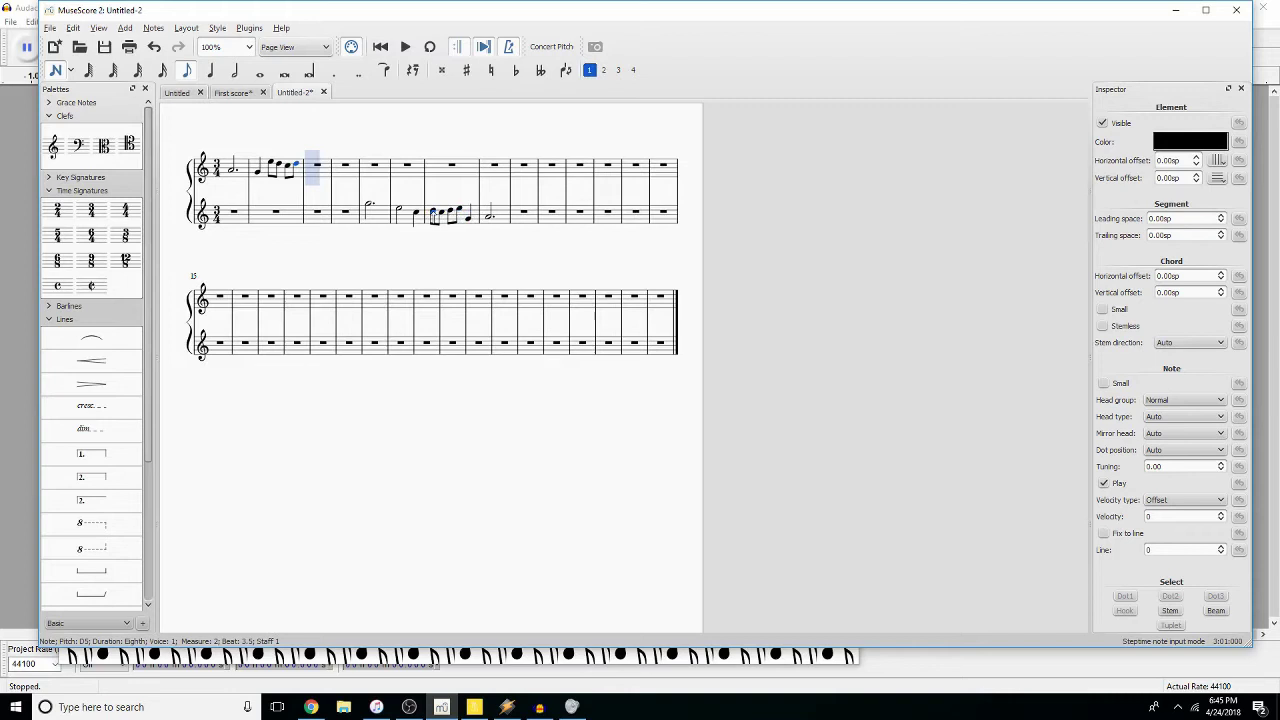
Place measure 3 as quarter C5 plus a half, and a dotted half in measure 4.
left_click(210, 70)
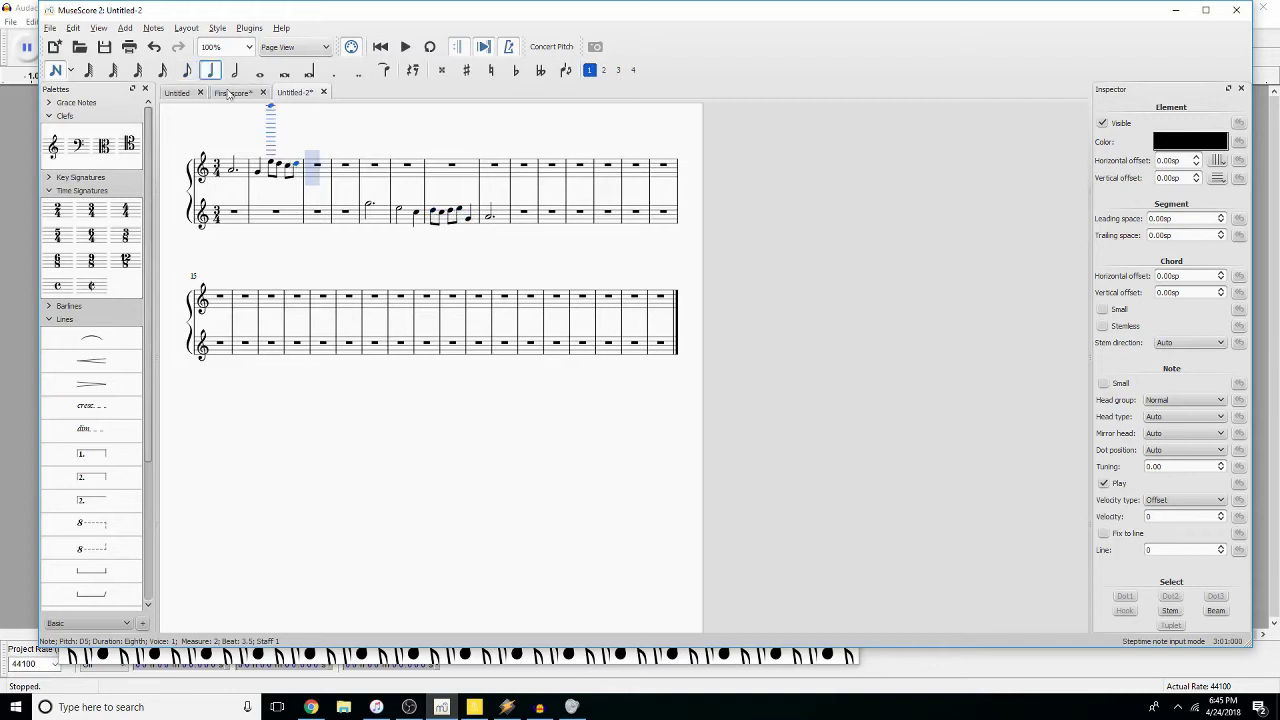
left_click(310, 170)
left_click(234, 70)
left_click(322, 163)
left_click(333, 70)
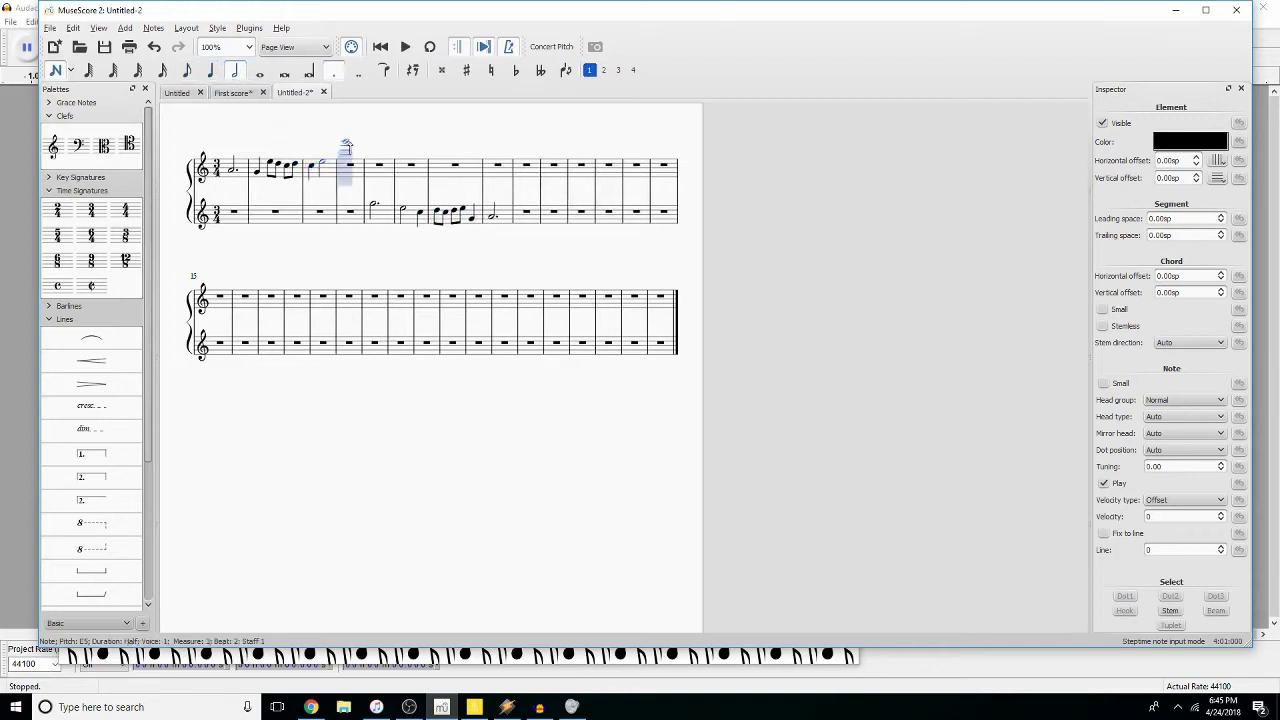
left_click(345, 158)
key("Escape")
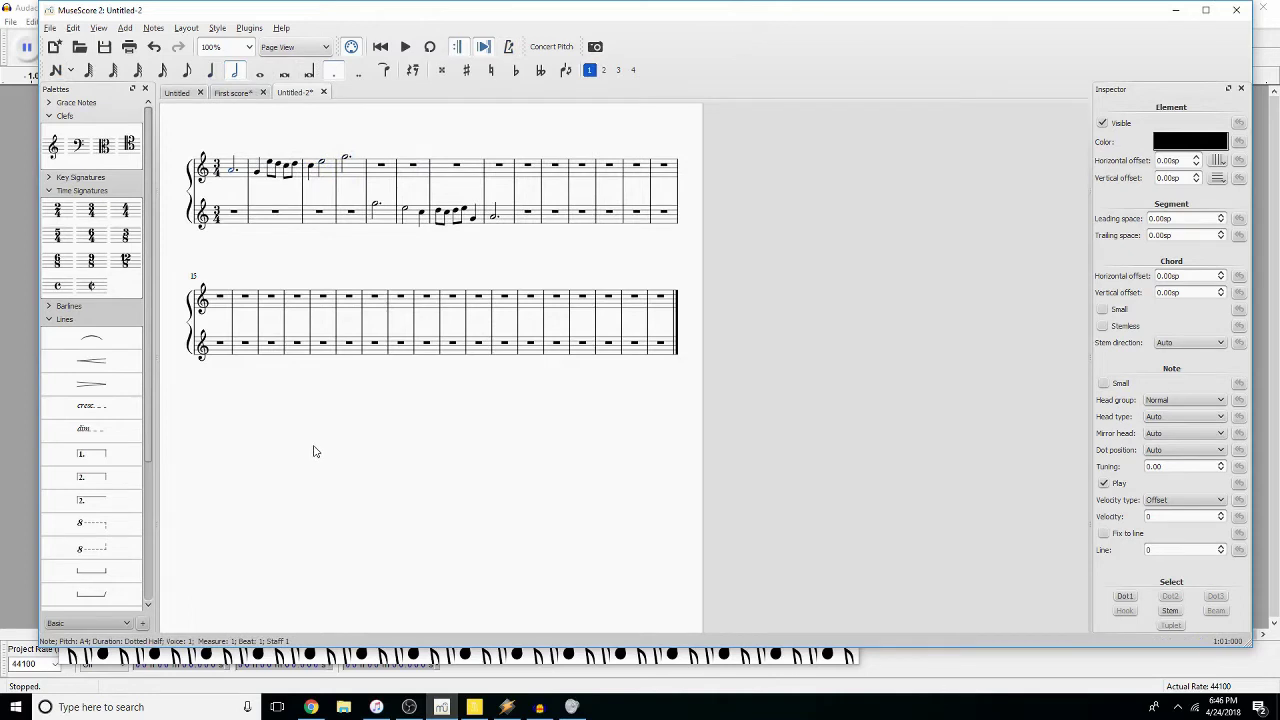
Play the score back for about 12 seconds, then stop it.
key("space")
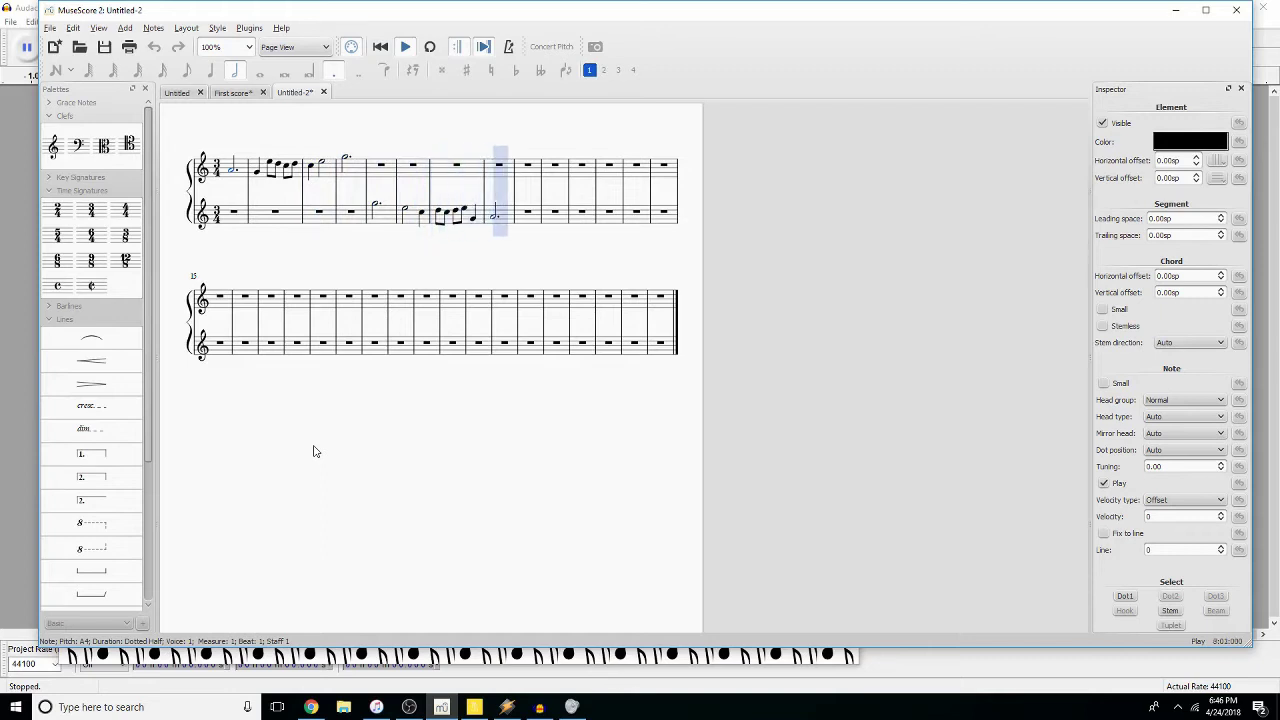
key("space")
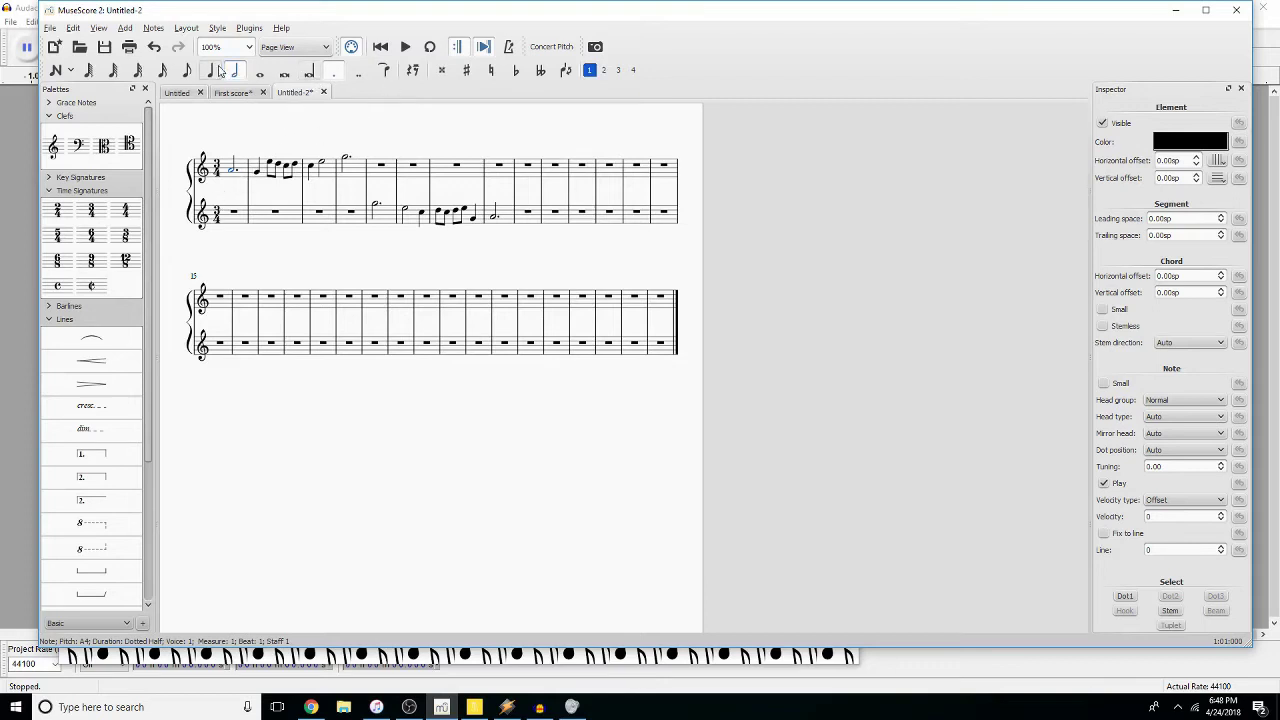
Enter lower-staff measures 1–2: half C5 and quarter G5, then half G5 and quarter G5.
left_click(232, 213)
key("n")
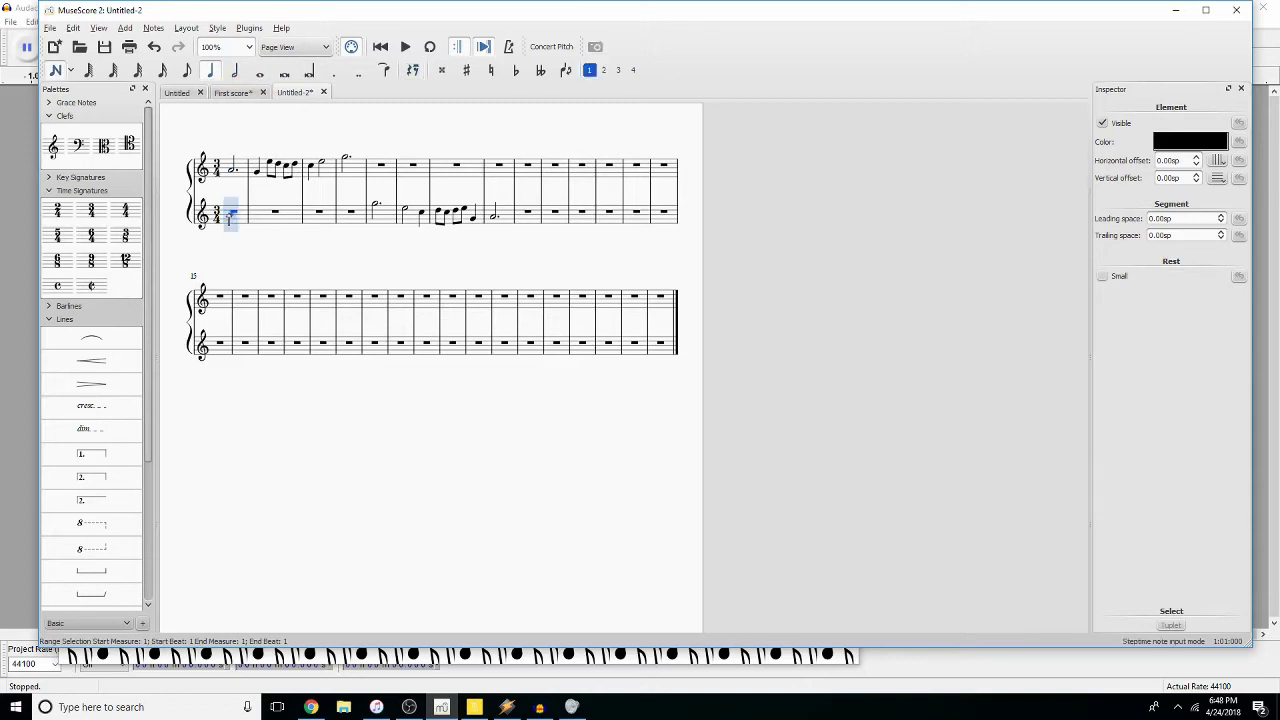
left_click(230, 215)
key("ctrl+z")
key("6")
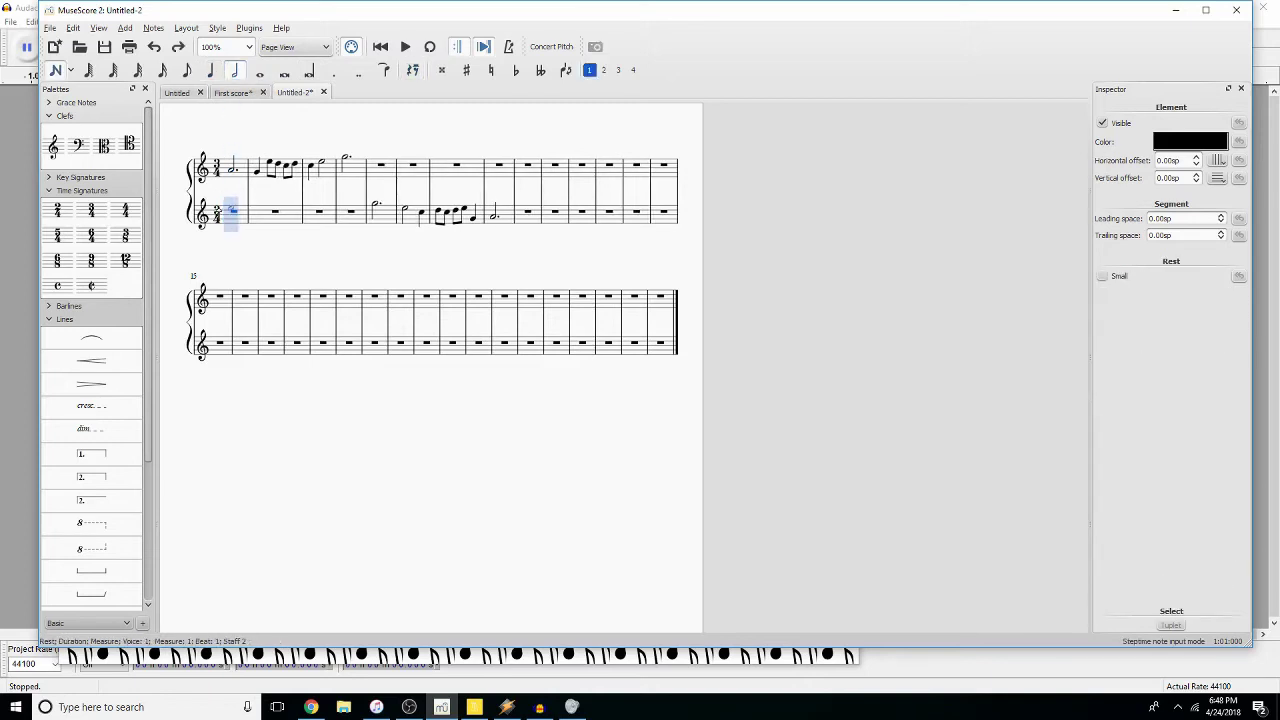
key("c")
left_click(211, 70)
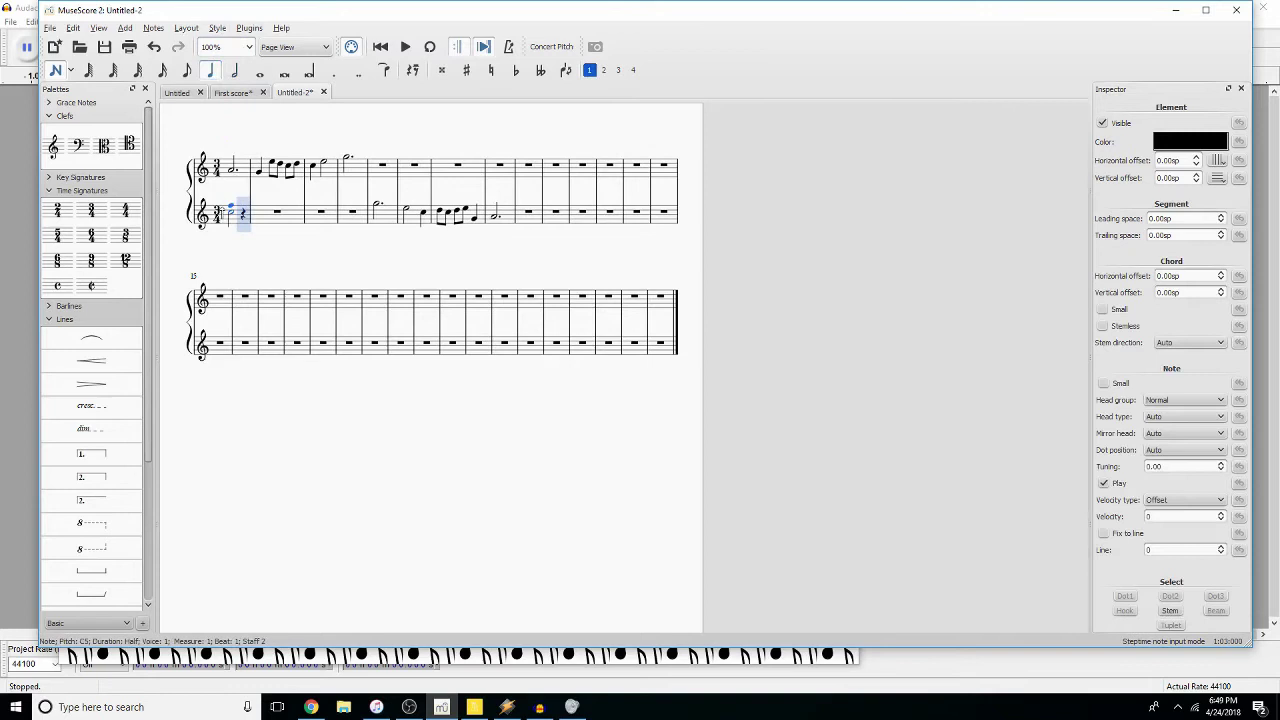
left_click(242, 206)
key("6")
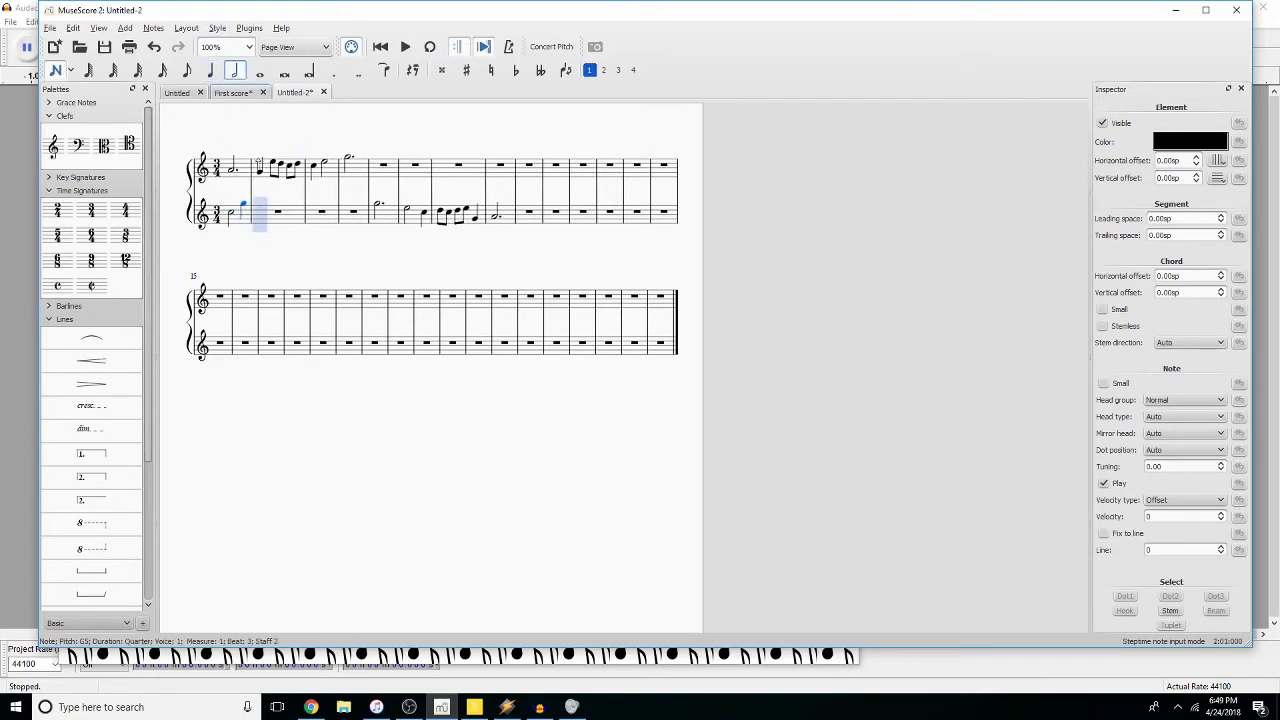
key("g")
key("5")
key("g")
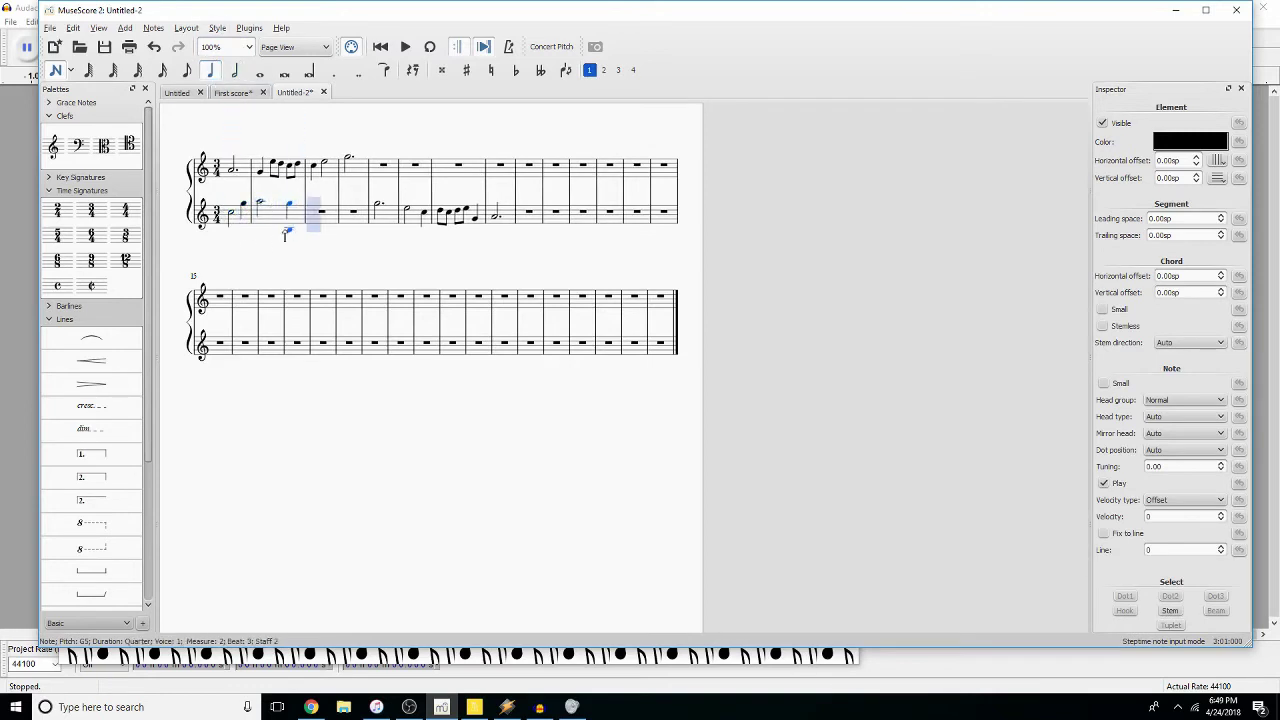
Enter measure 3 as half E5 plus quarter G4, and a dotted-half C5 in measure 4.
key("6")
key("e")
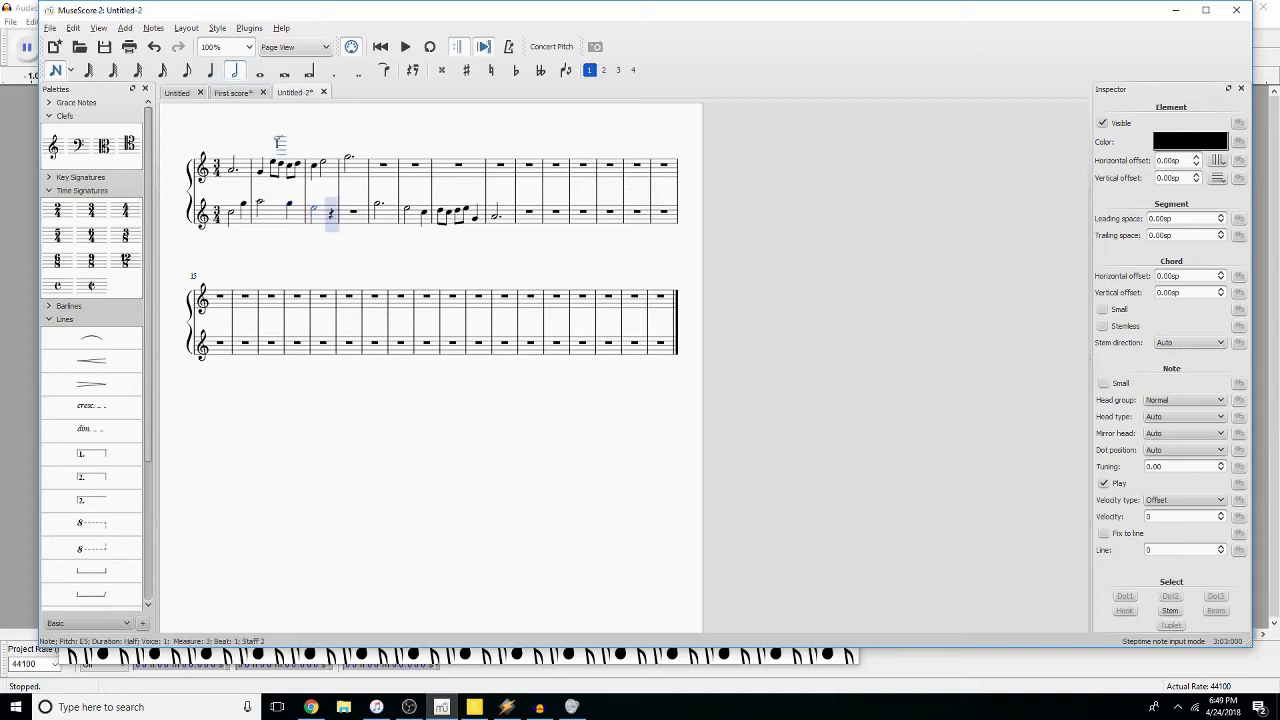
key("5")
left_click(330, 213)
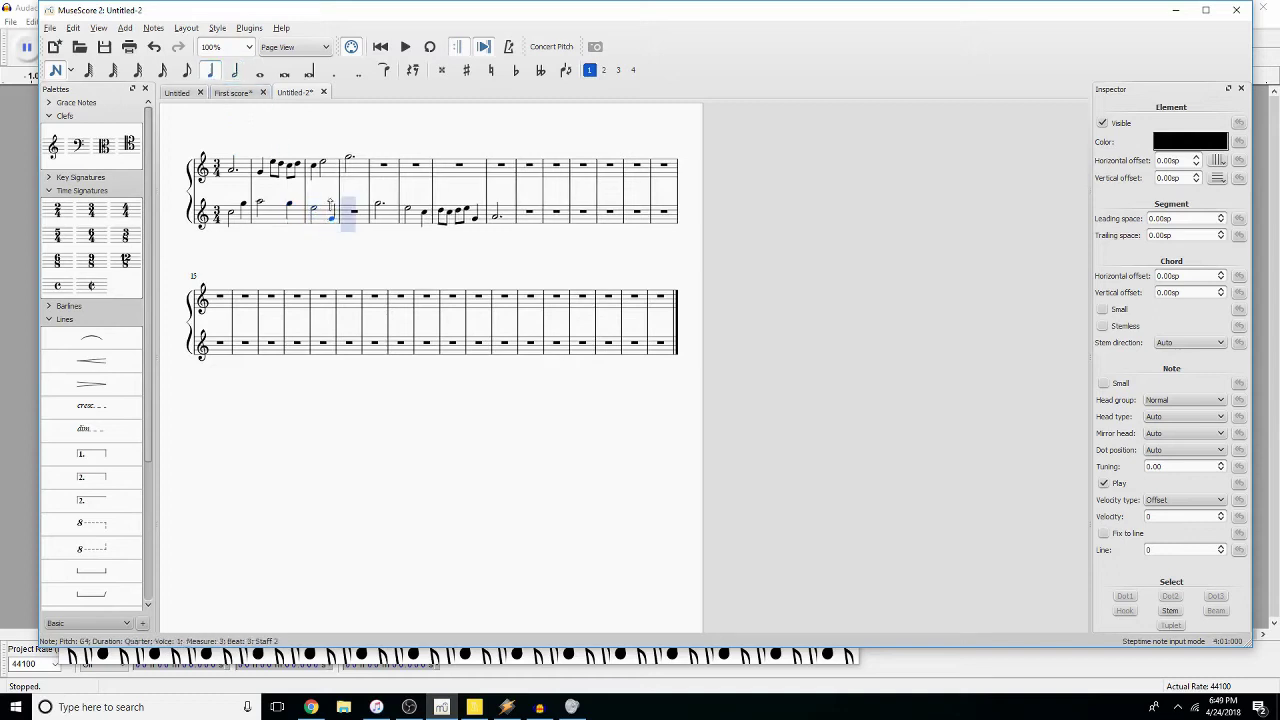
key("6")
key("period")
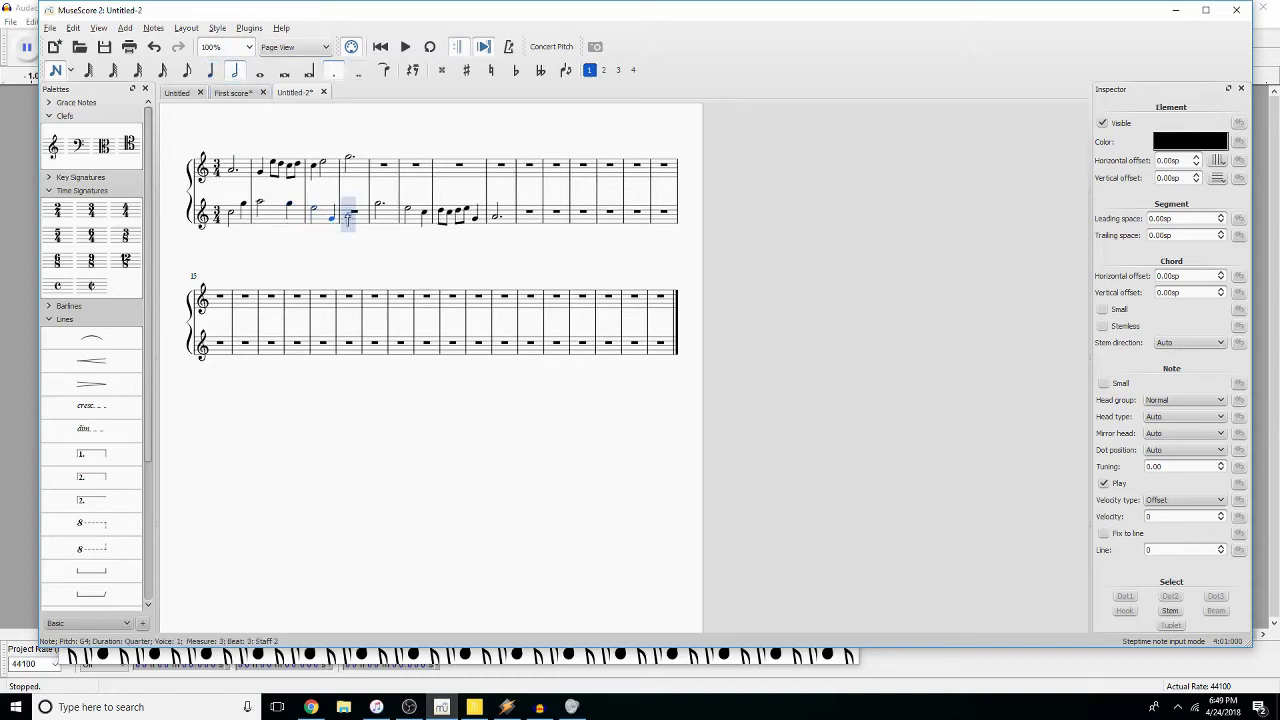
left_click(349, 214)
key("Escape")
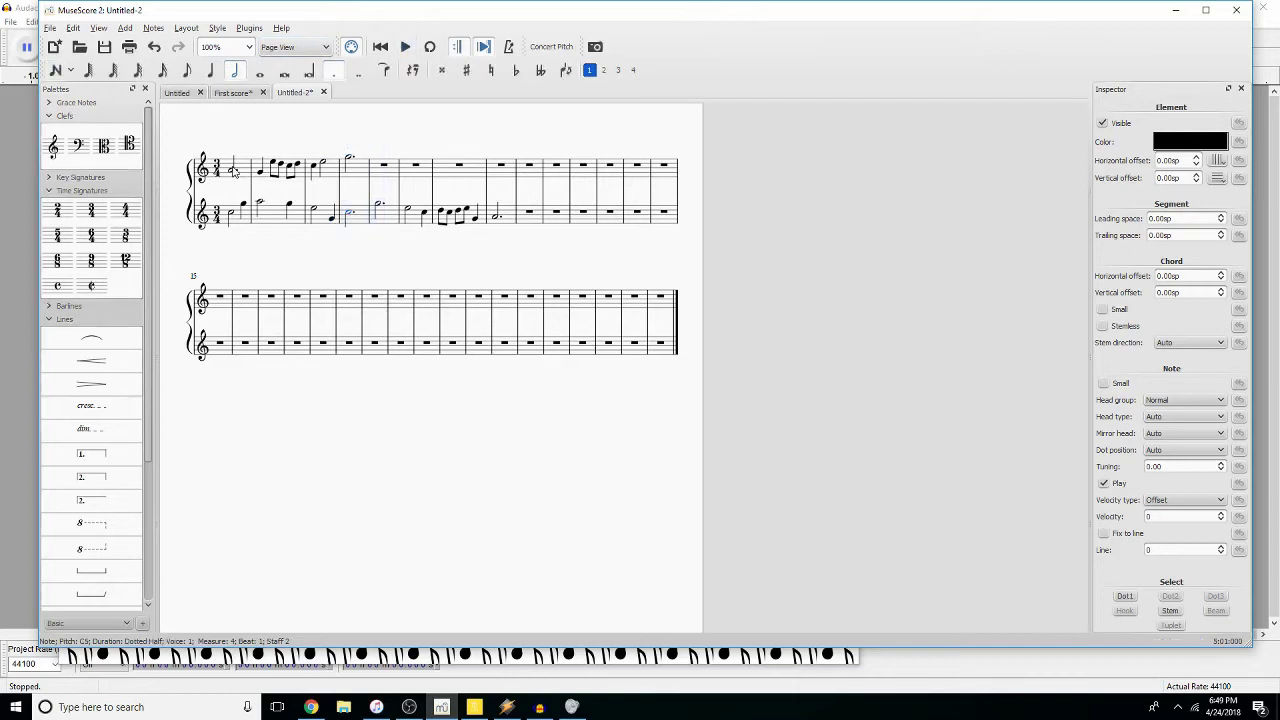
Play the score from the first measure of the upper staff.
left_click(233, 172)
left_click(233, 180)
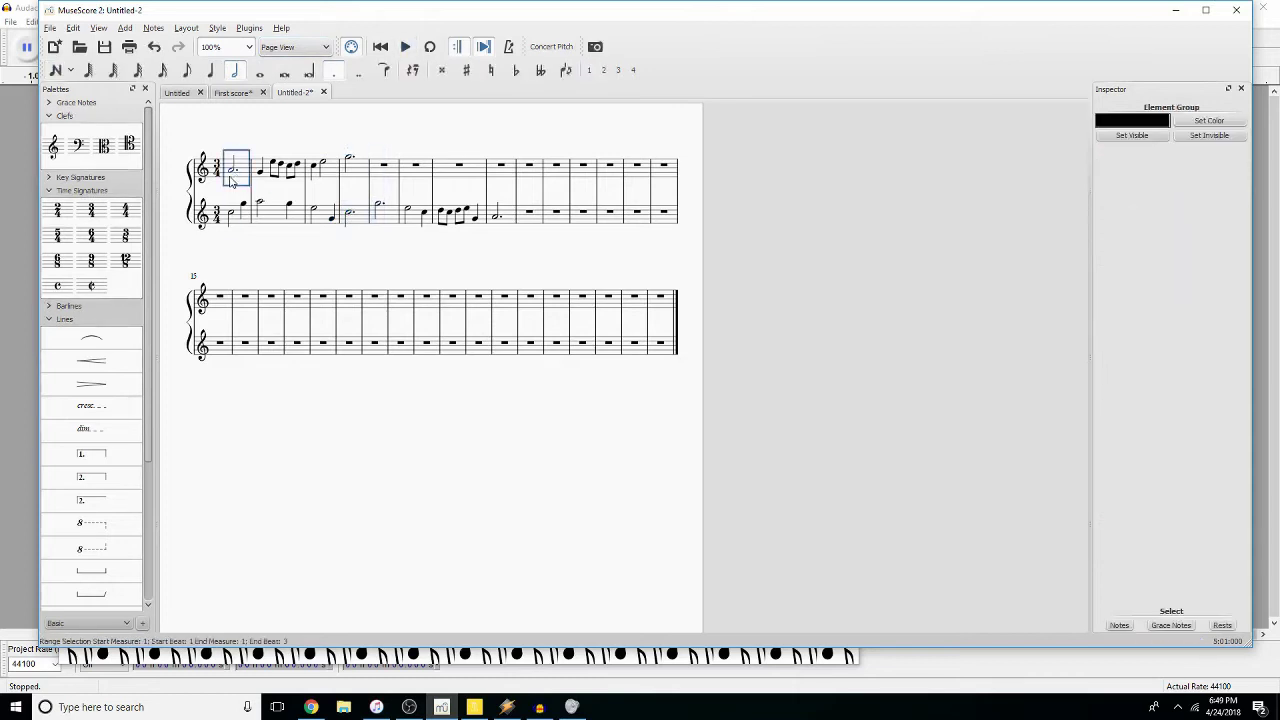
key("space")
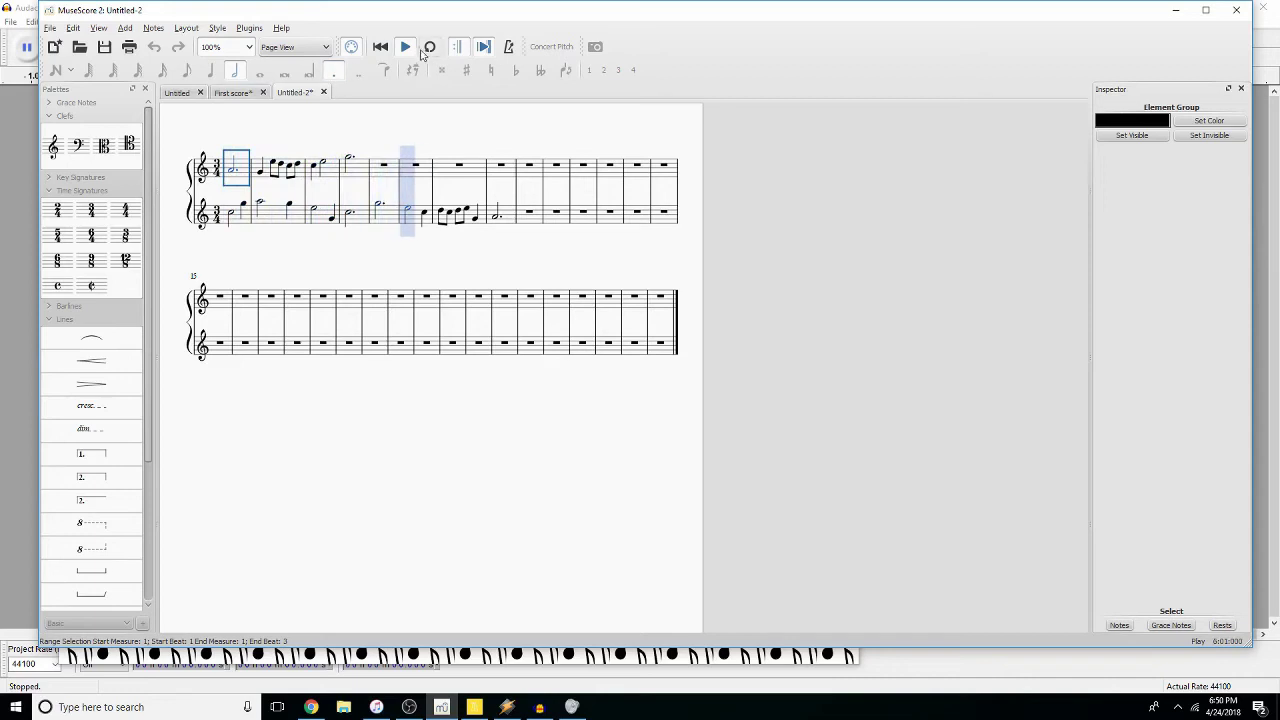
Stop playback and enter a dotted-half C5 in upper measure 5 and a quarter E5 in measure 6.
key("space")
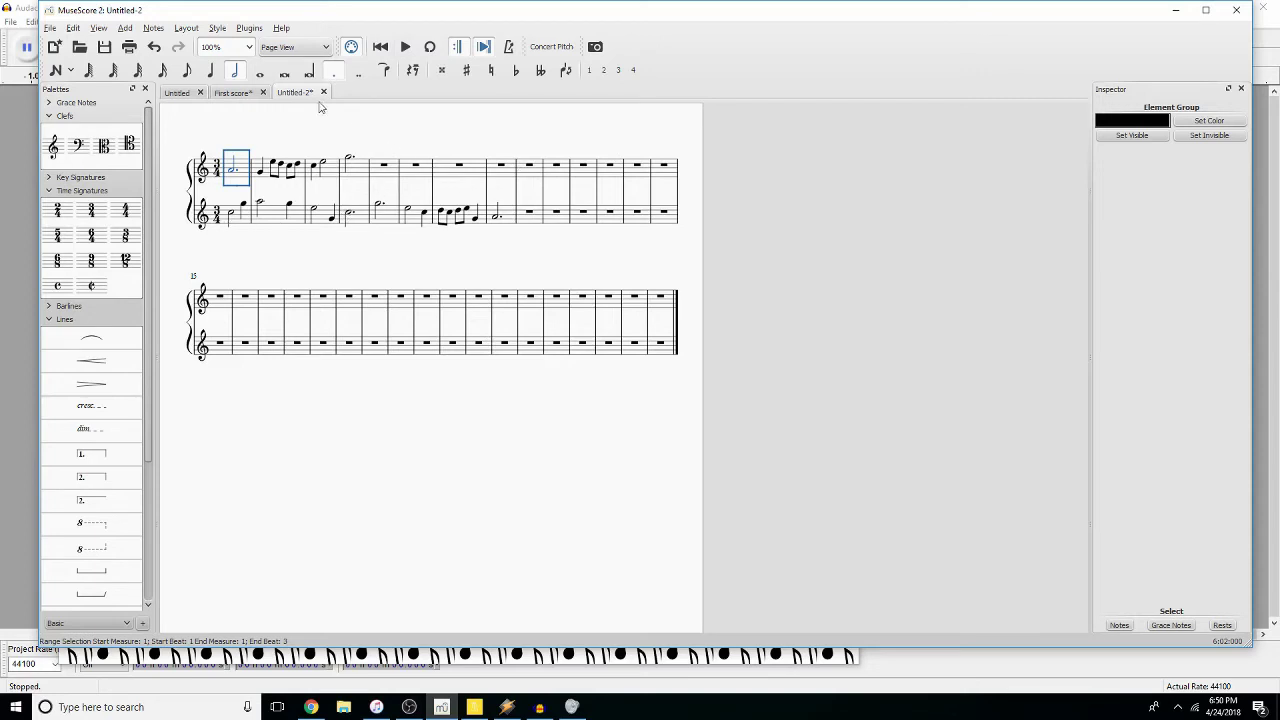
left_click(384, 165)
key("n")
left_click(234, 70)
left_click(334, 72)
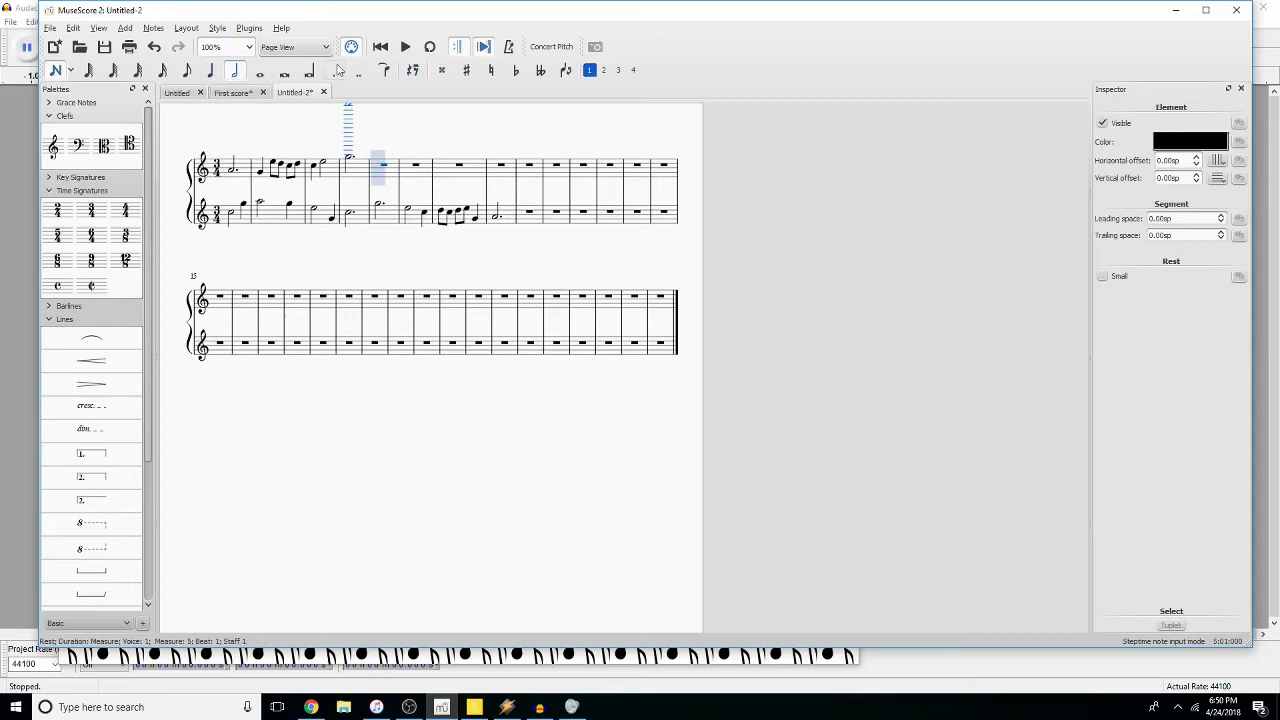
left_click(378, 162)
left_click(210, 70)
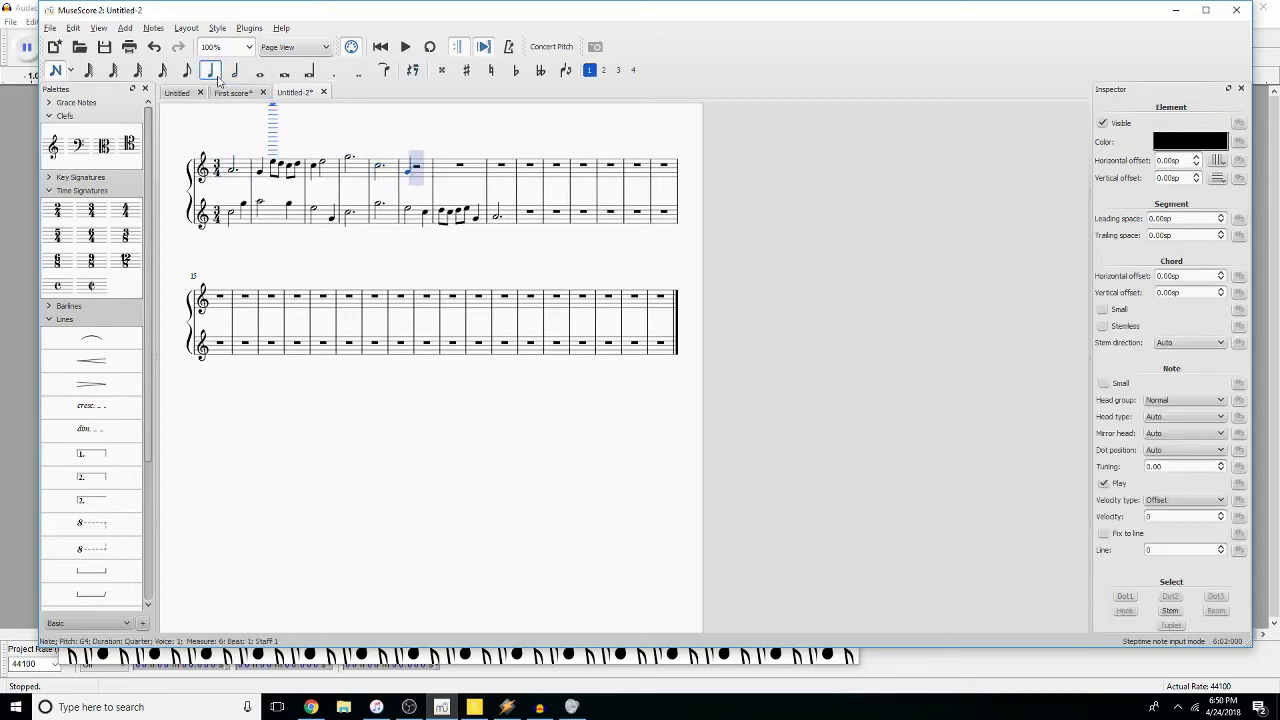
left_click(409, 167)
Add a half A5 tied into measure 7 and measure 8 notes opening on quarter G5.
left_click(234, 70)
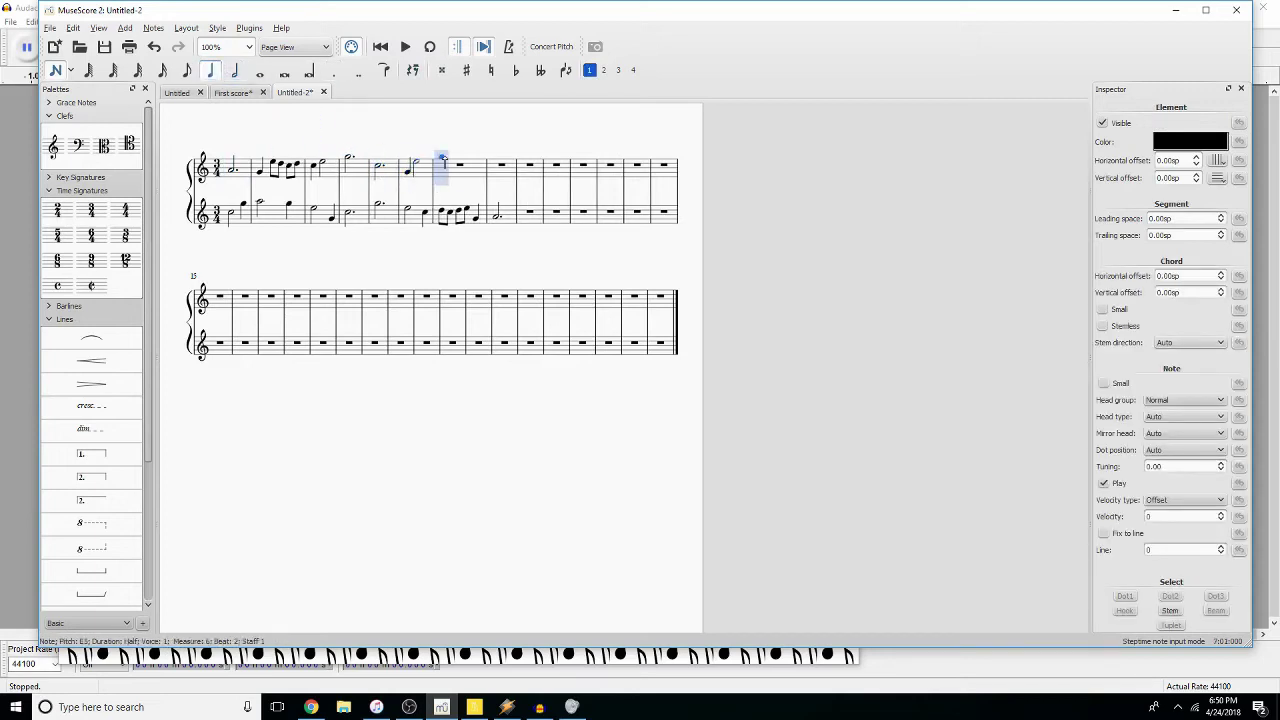
left_click(441, 158)
key("5")
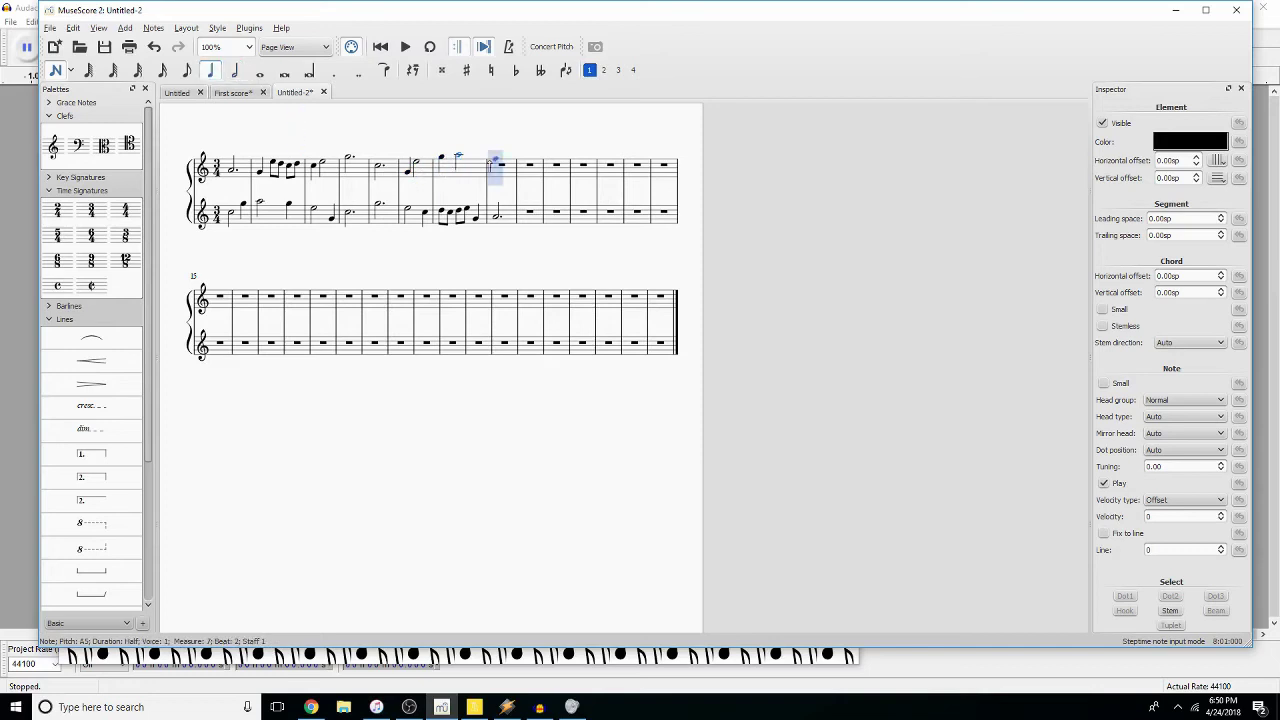
left_click(497, 158)
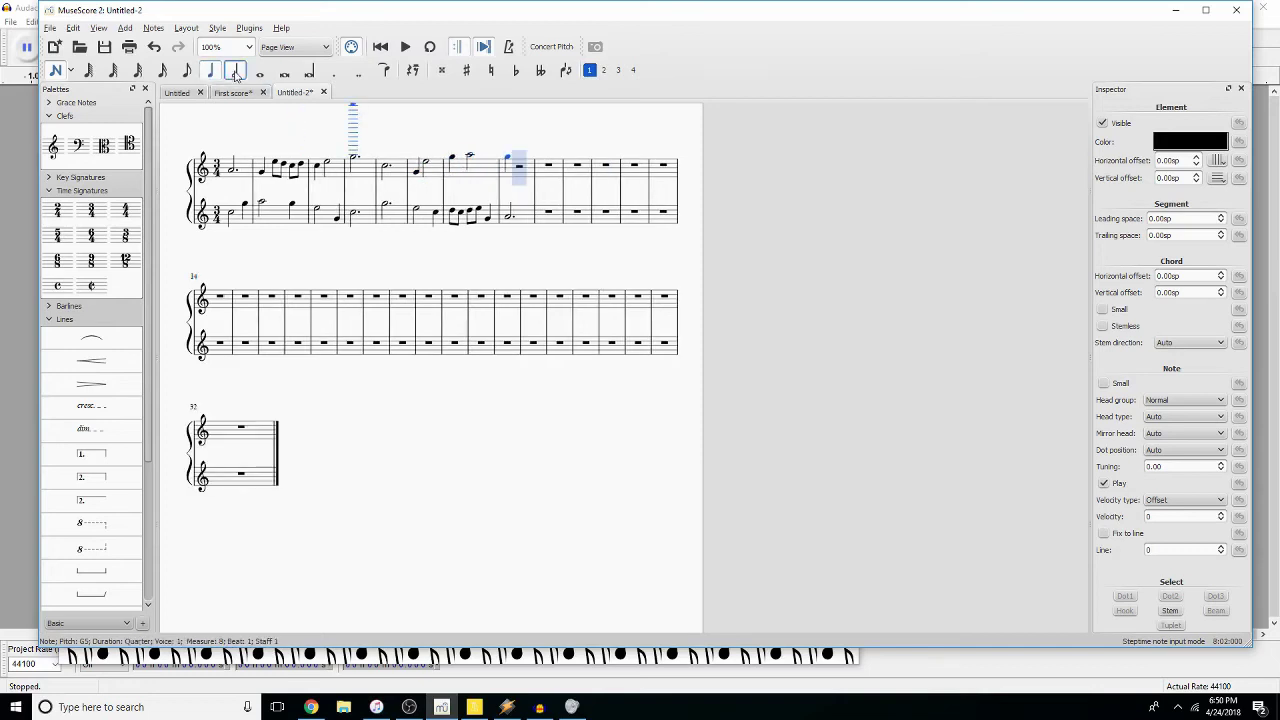
left_click(522, 172)
key("Escape")
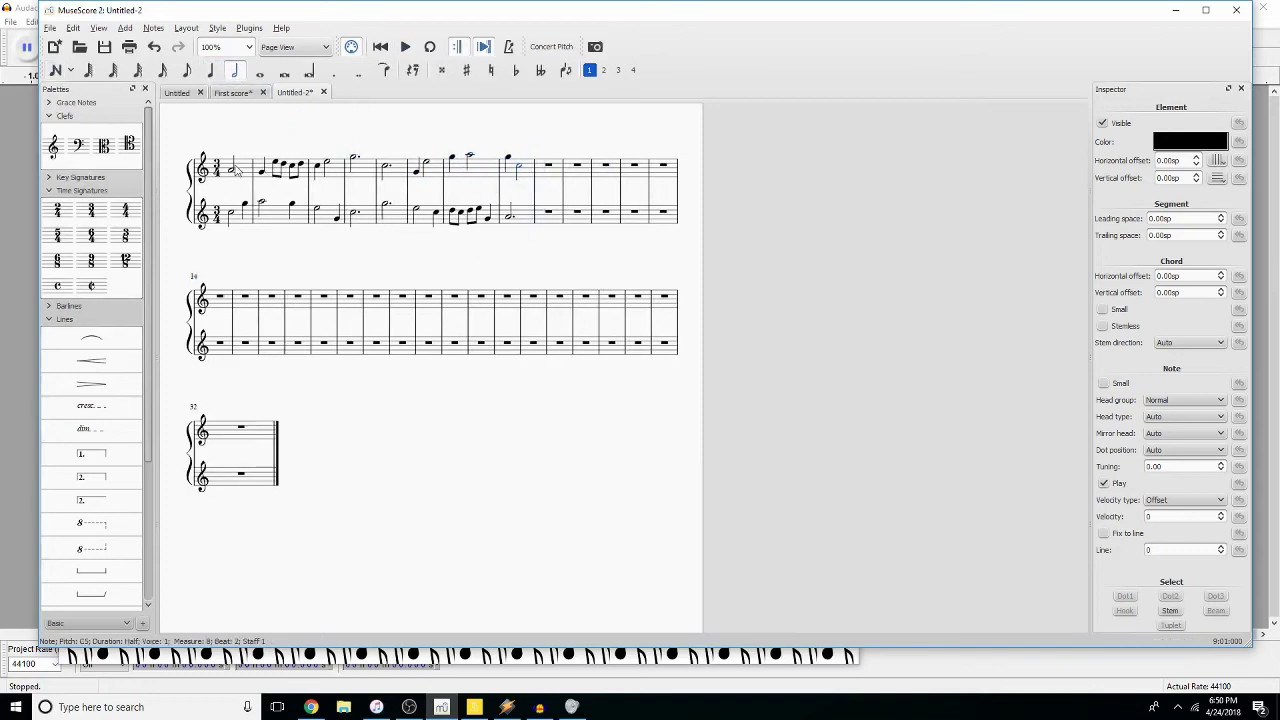
left_click(233, 172)
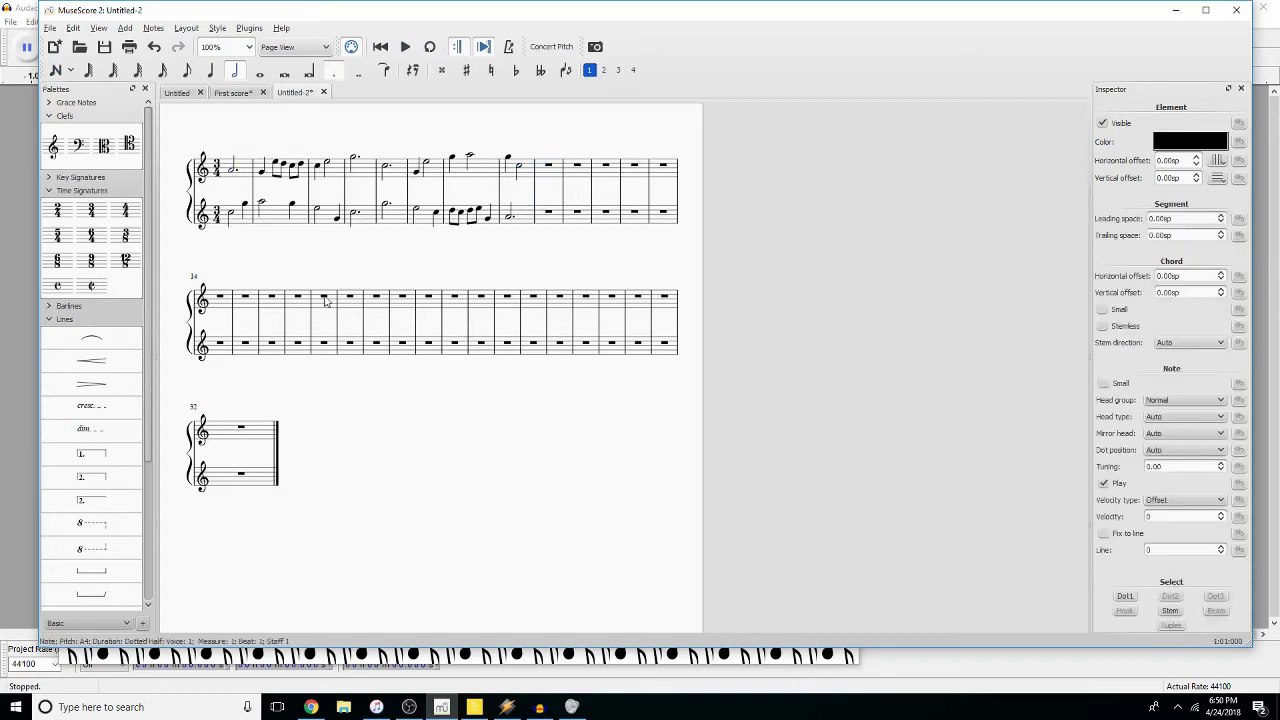
Play the score from the beginning, stop it, and minimize MuseScore.
key("space")
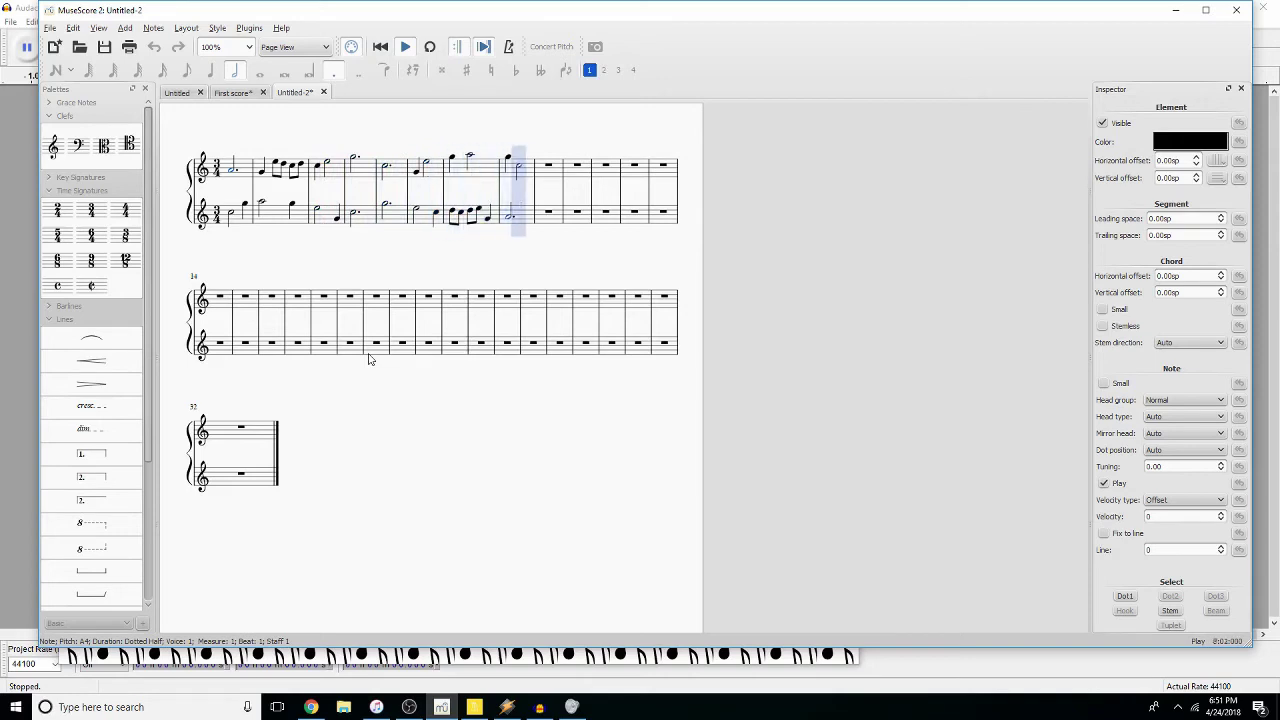
key("space")
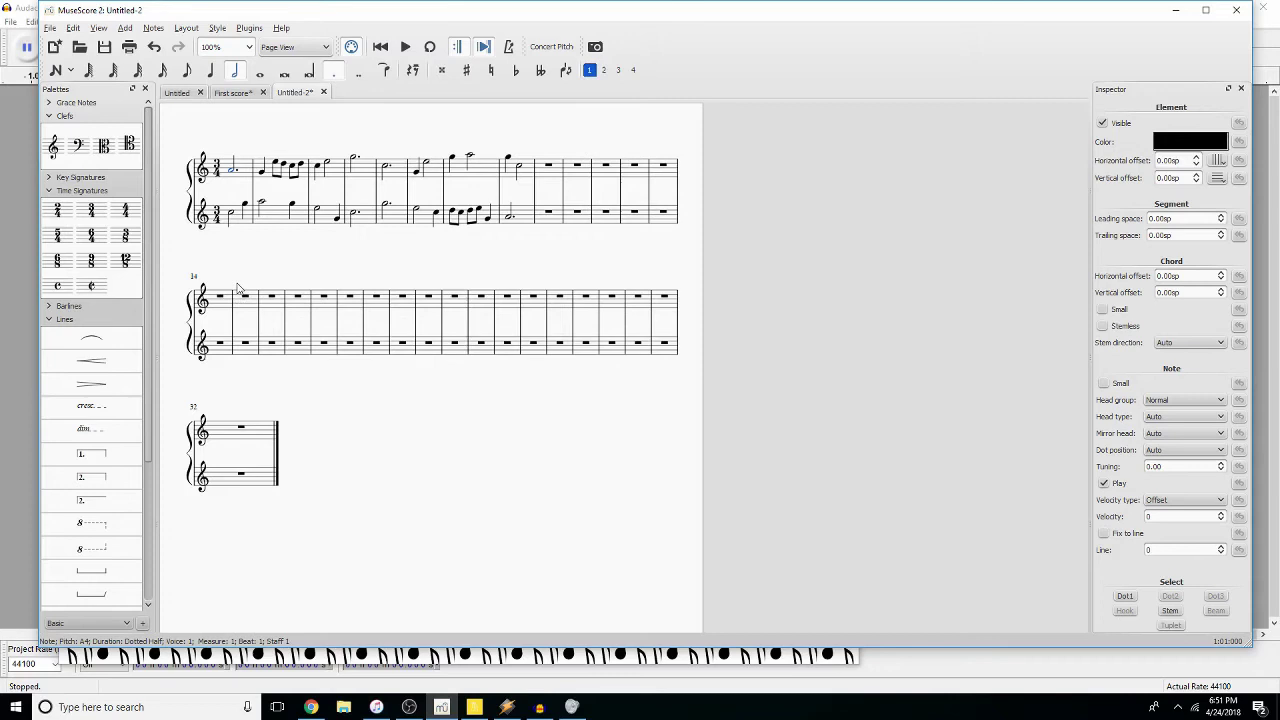
left_click(441, 707)
Start the metronome at 90 BPM, begin Audacity recording a new track, and return to the score.
left_click(474, 707)
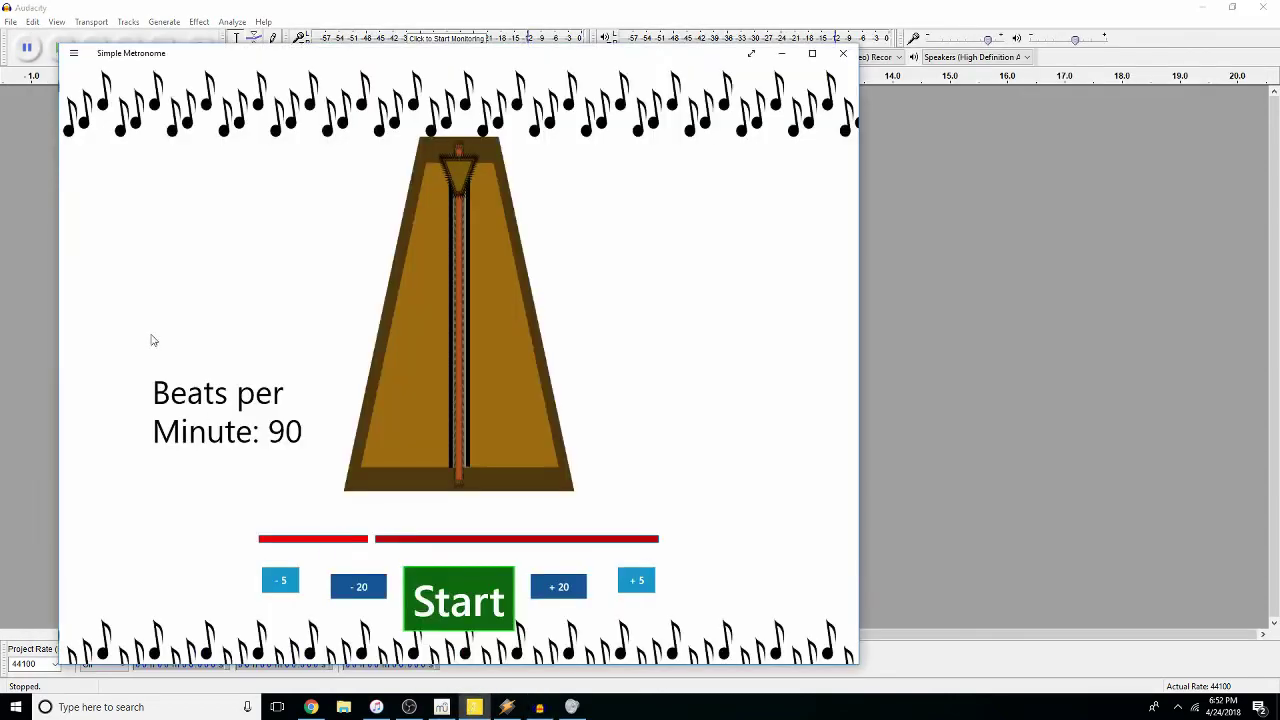
left_click(432, 612)
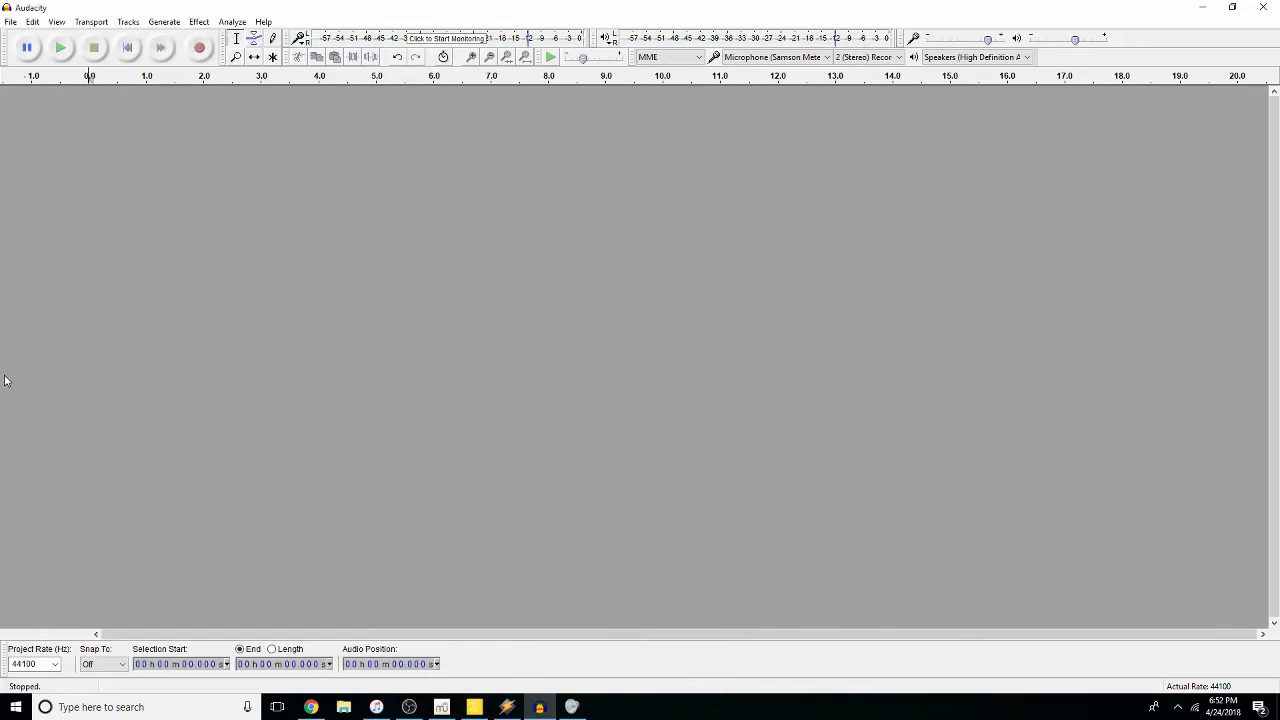
left_click(4, 380)
left_click(199, 48)
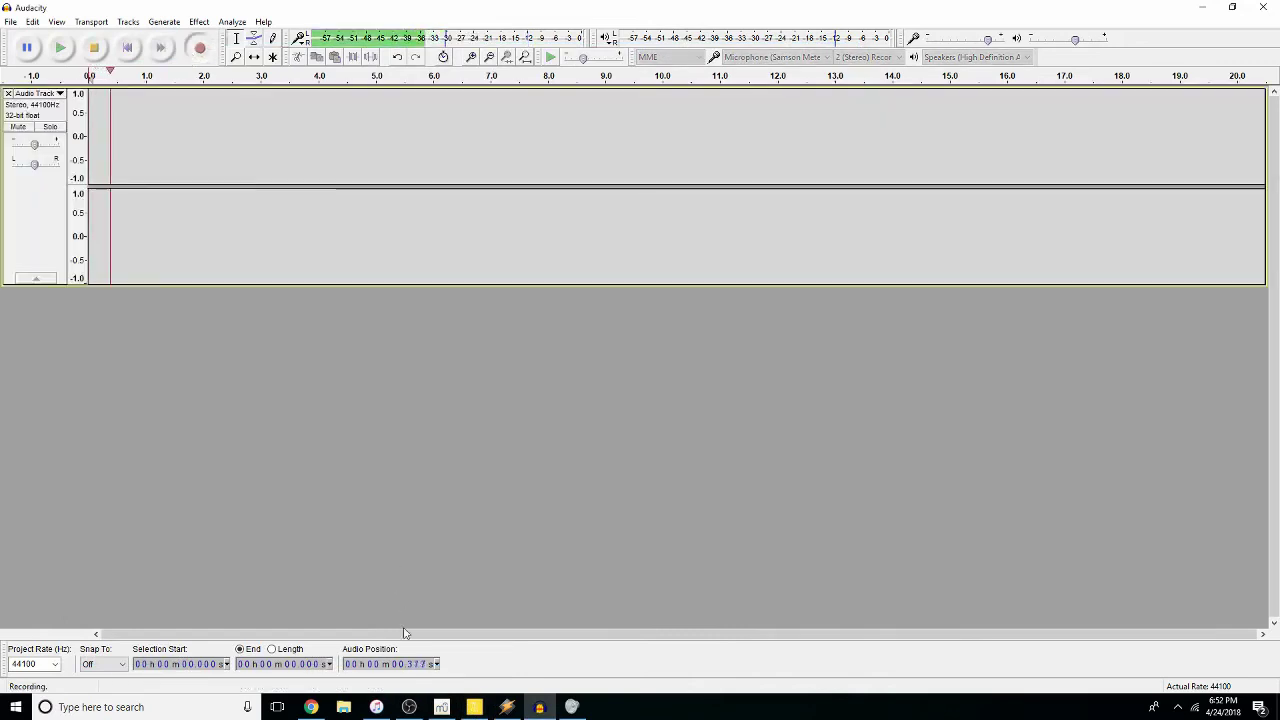
left_click(441, 707)
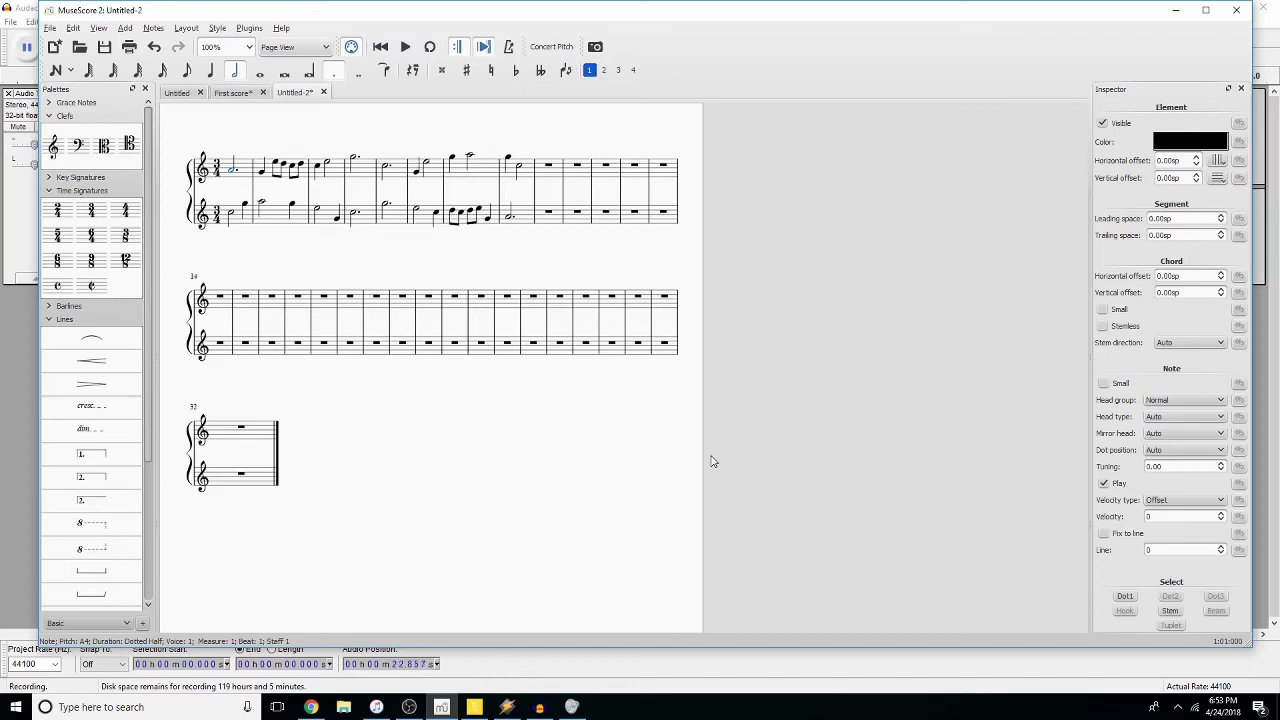
Stop the Audacity recording and the metronome.
left_click(2, 413)
key("space")
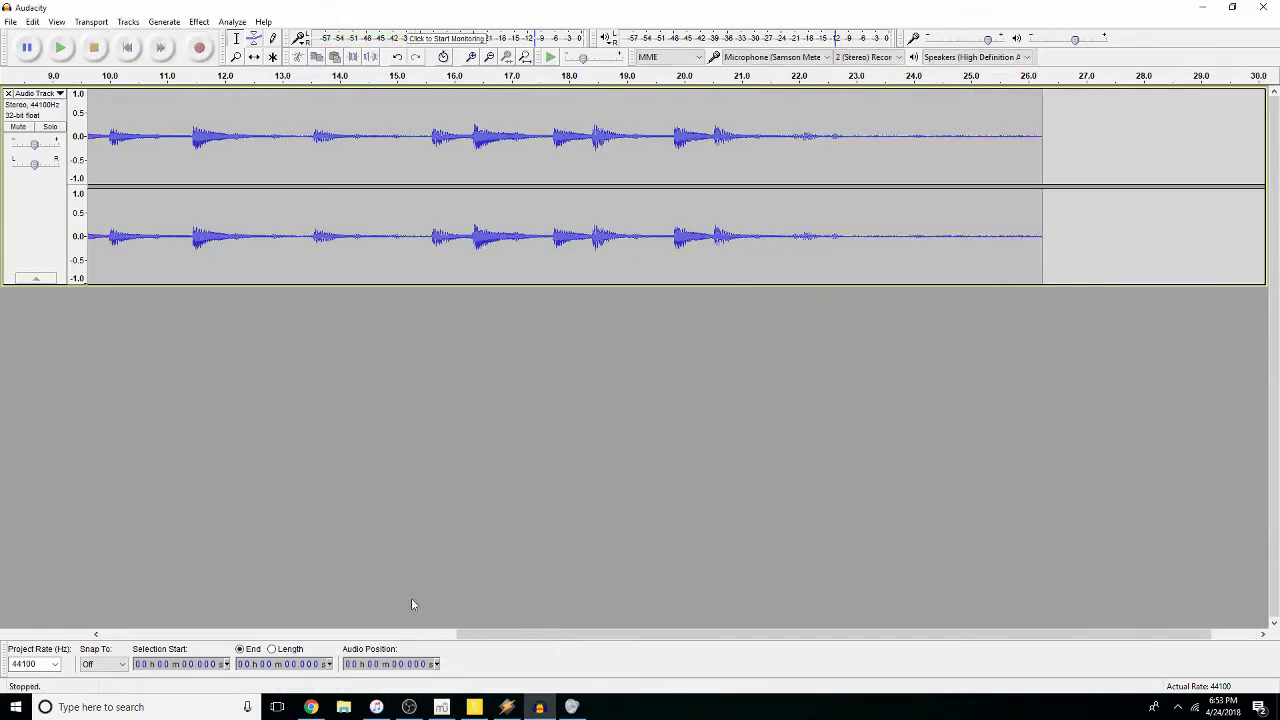
left_click(473, 707)
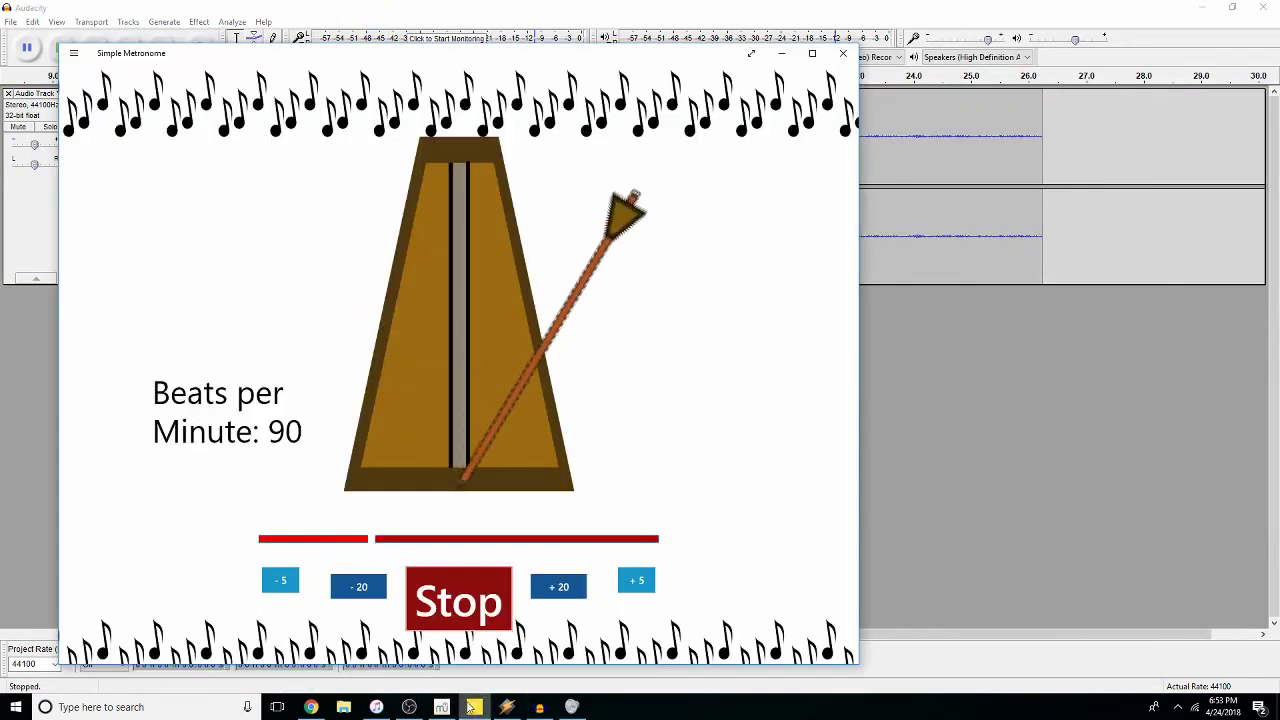
left_click(458, 600)
left_click(3, 474)
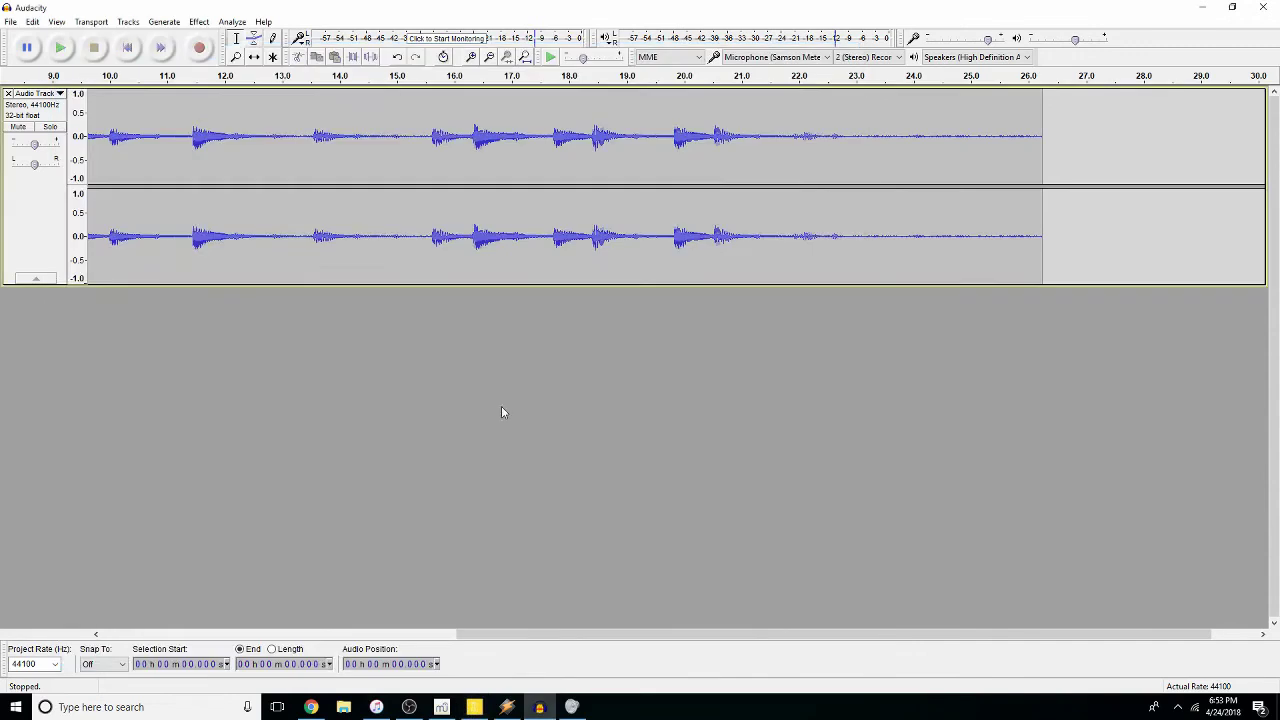
Delete the silence before 4.89 s and after 18.19 s, then select the whole track.
left_click_drag(920, 634, 506, 634)
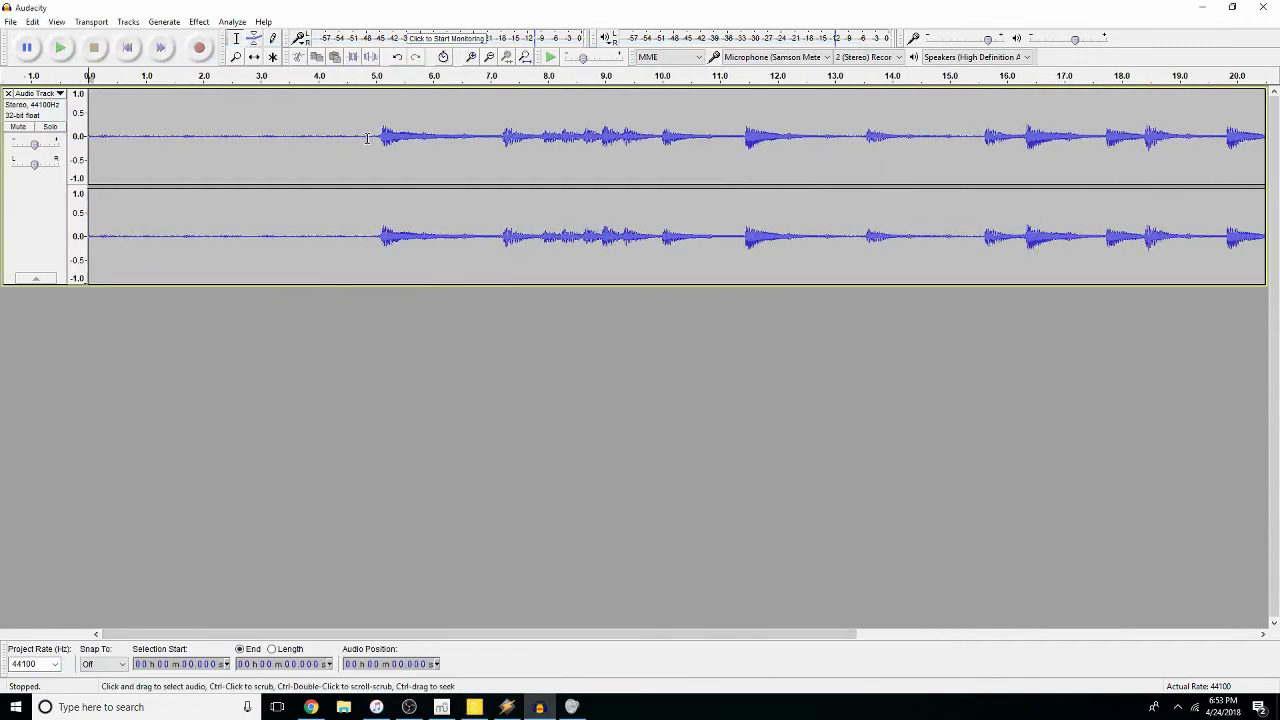
left_click_drag(368, 138, 3, 160)
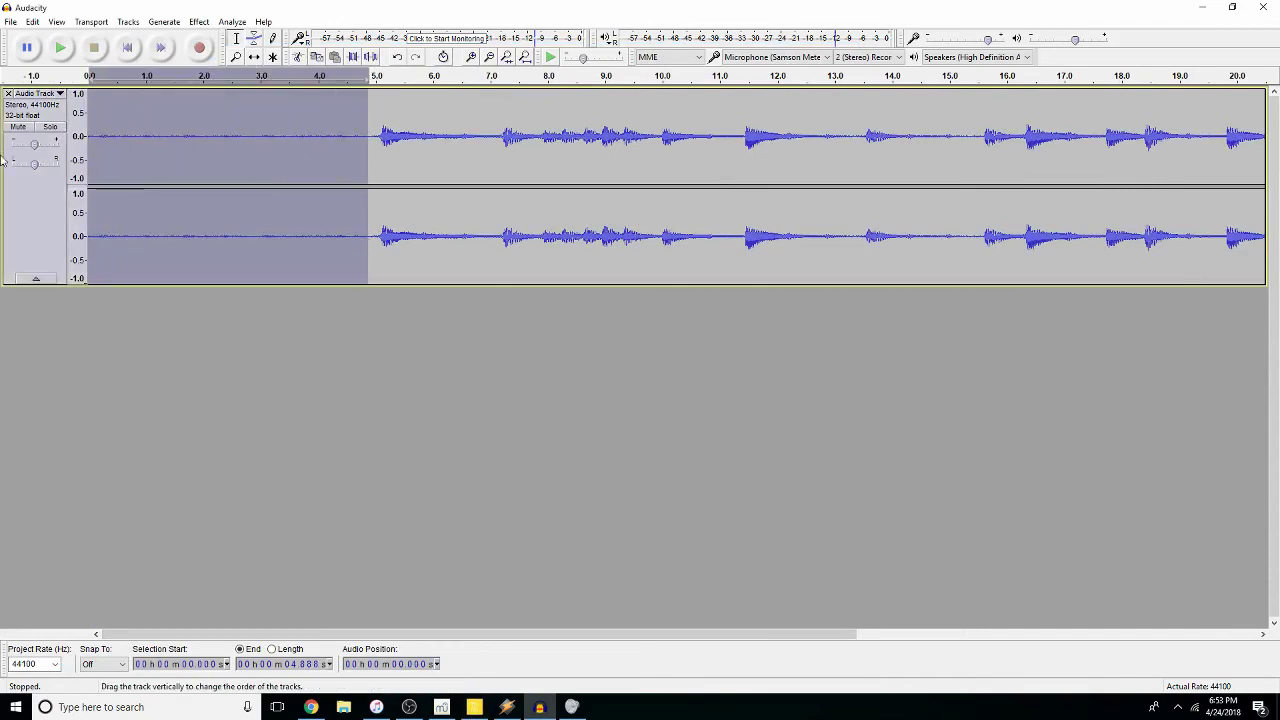
key("Delete")
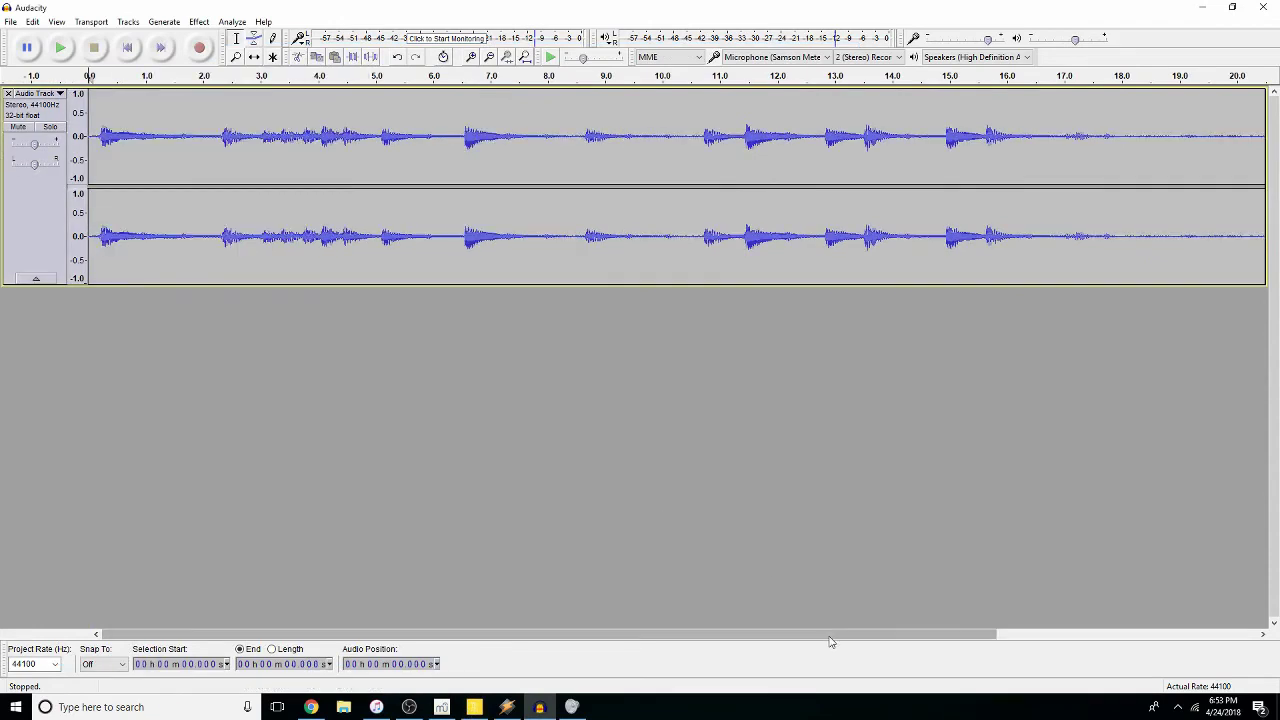
left_click_drag(838, 634, 1077, 580)
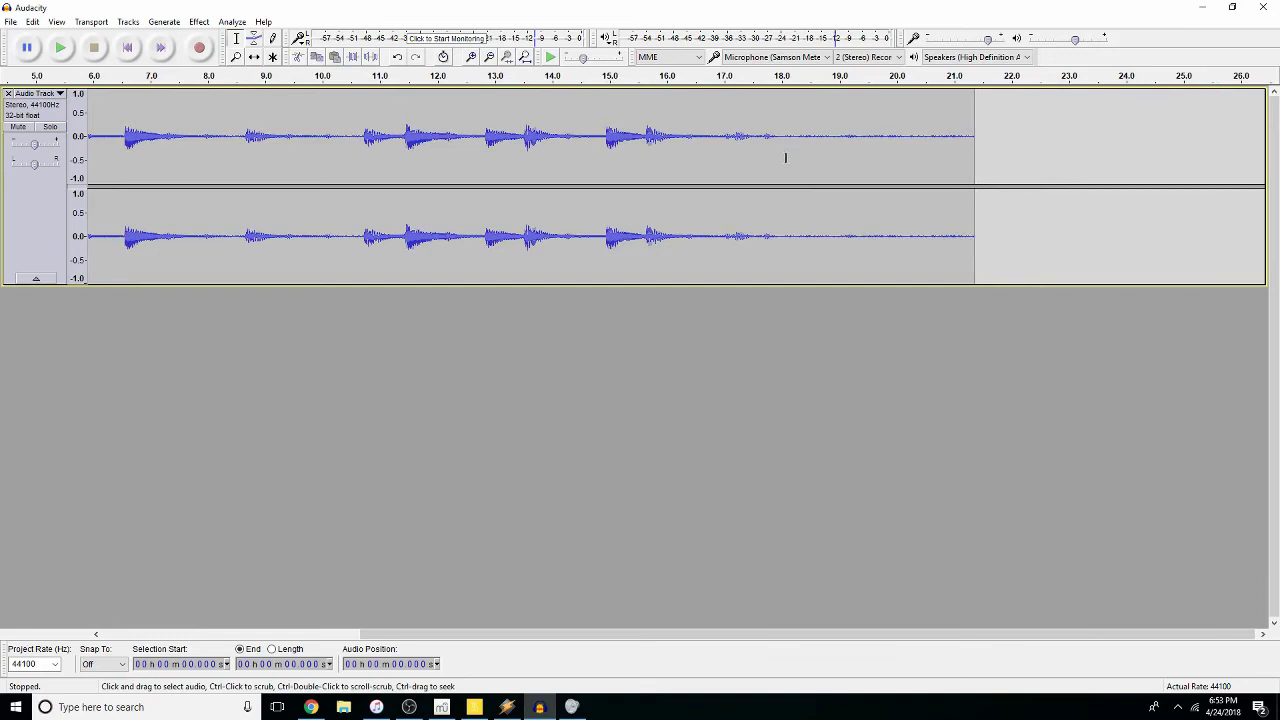
left_click_drag(792, 149, 1050, 151)
key("Delete")
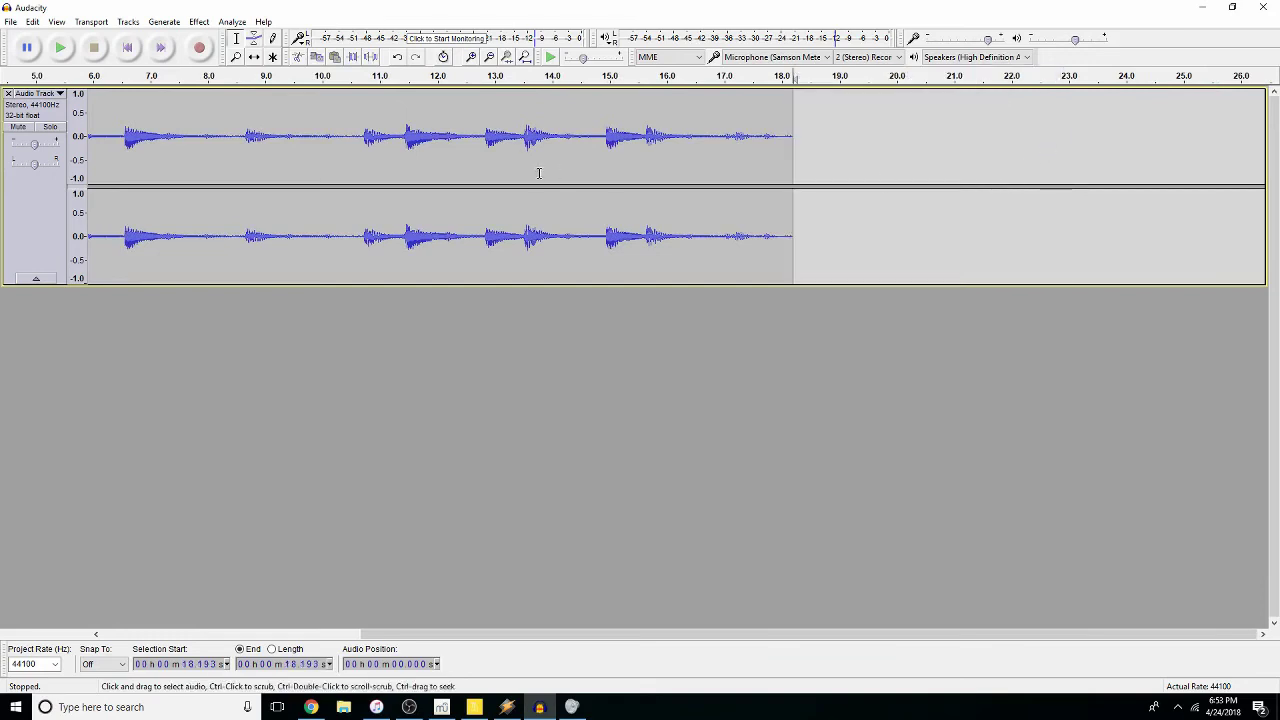
left_click_drag(686, 634, 426, 634)
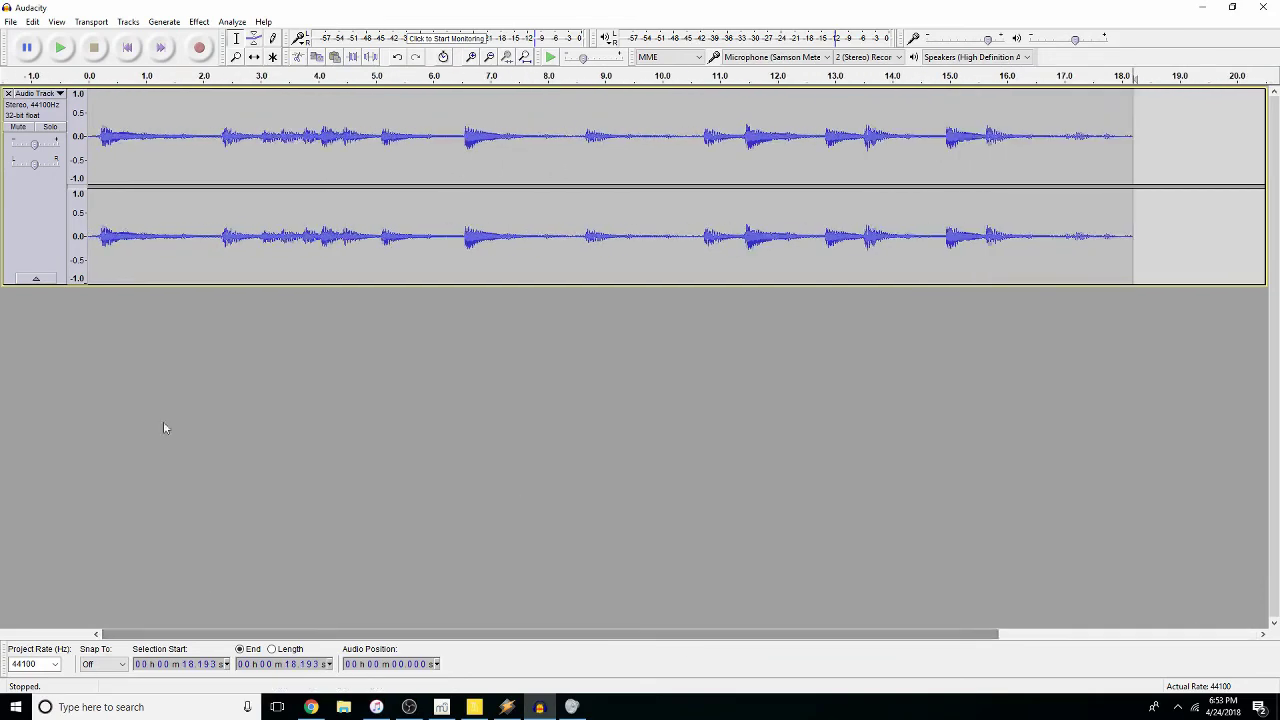
key("ctrl+a")
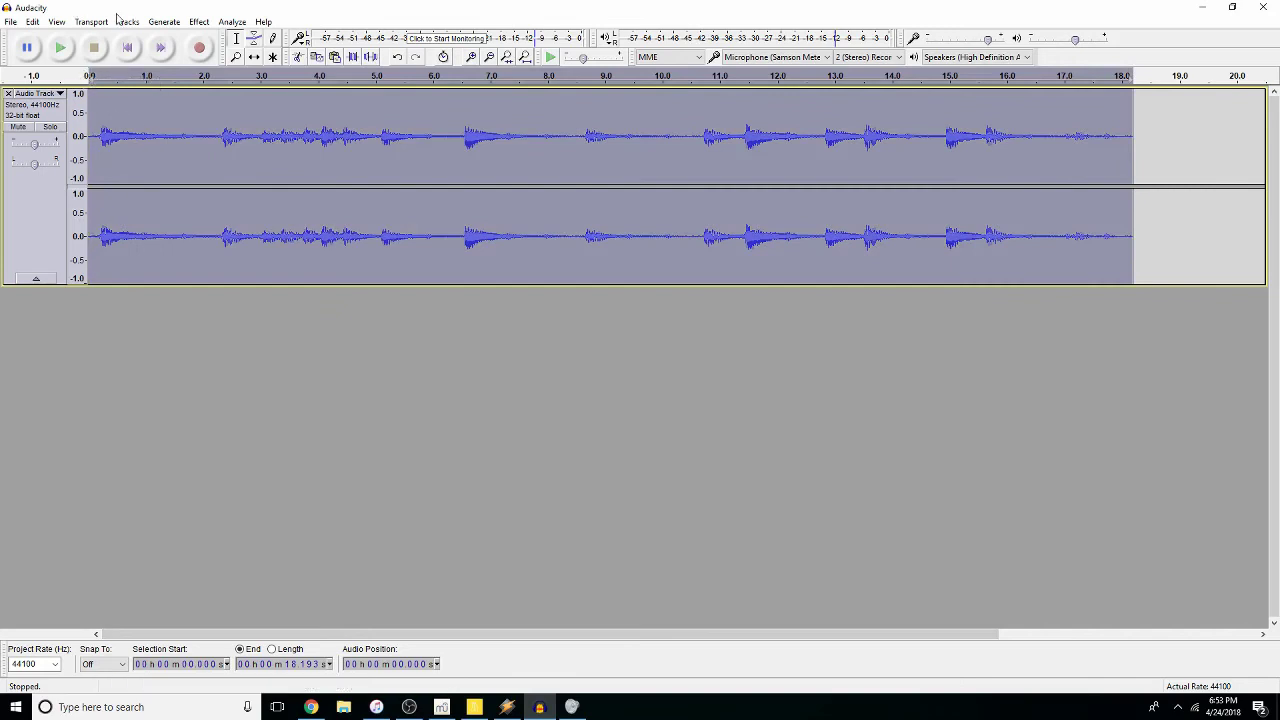
Paste the copied recording into a new stereo track and apply the Reverse effect to it.
left_click(128, 21)
left_click(360, 48)
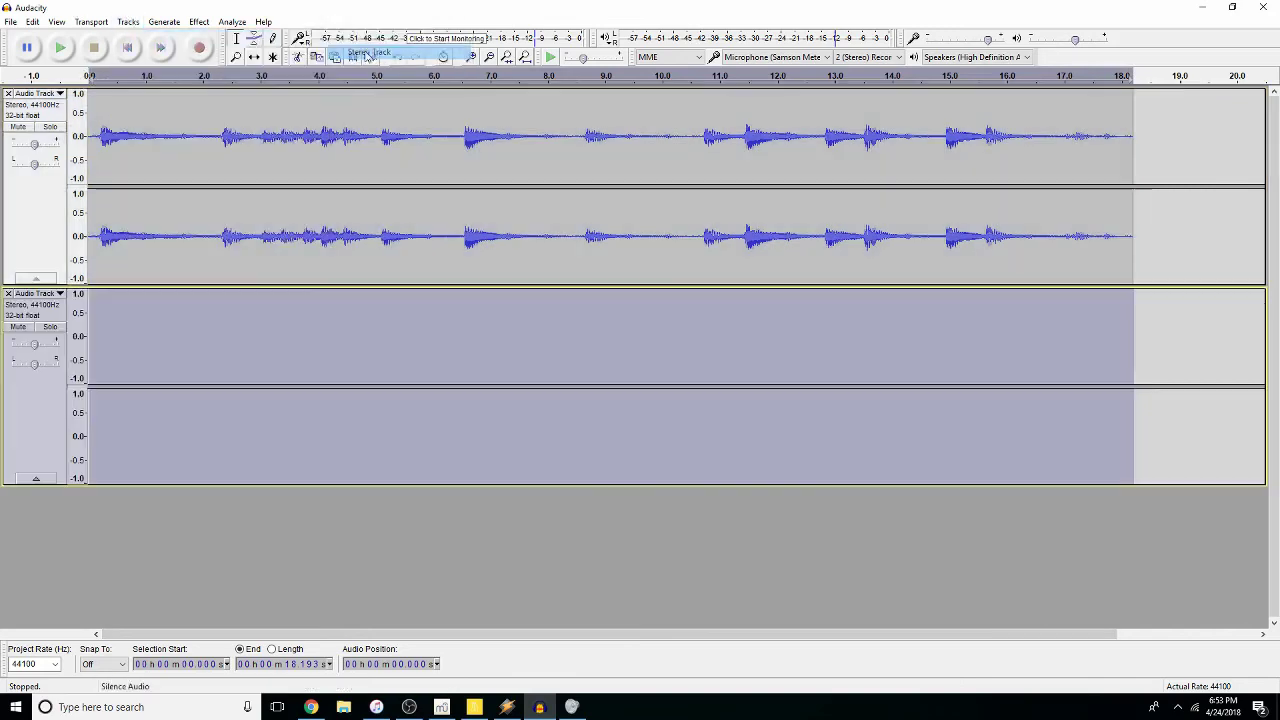
key("ctrl+v")
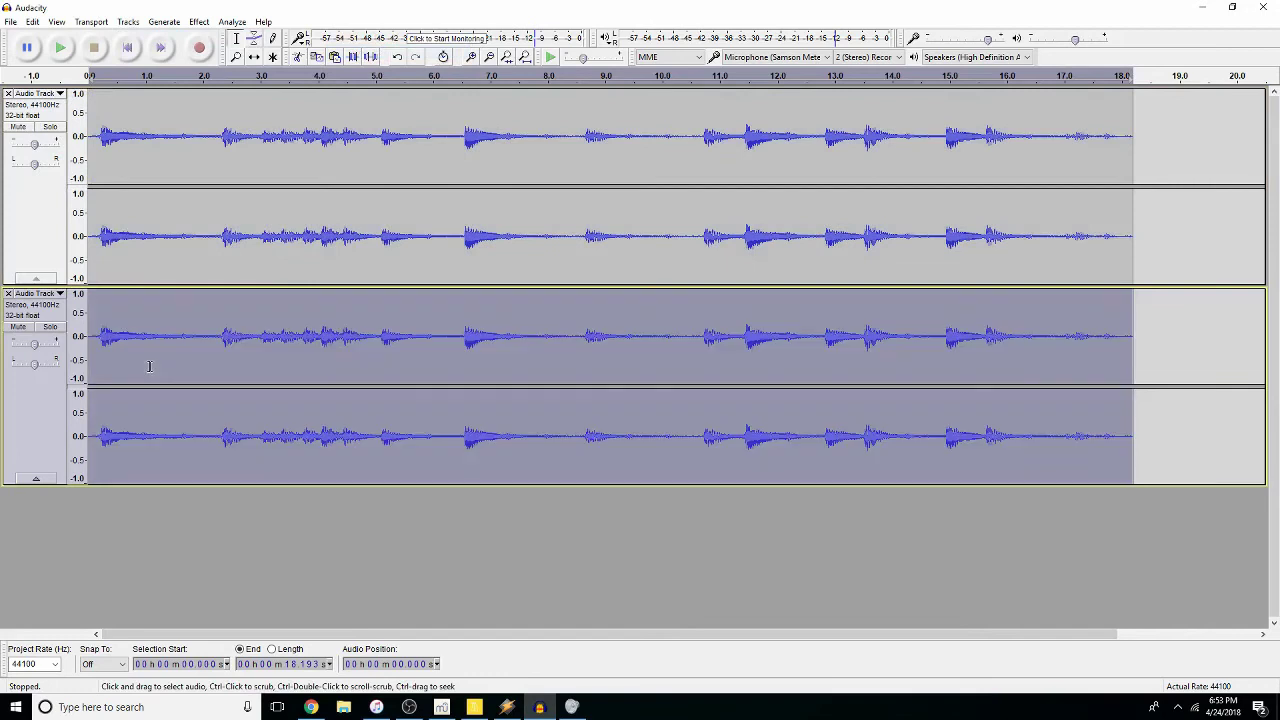
left_click(199, 21)
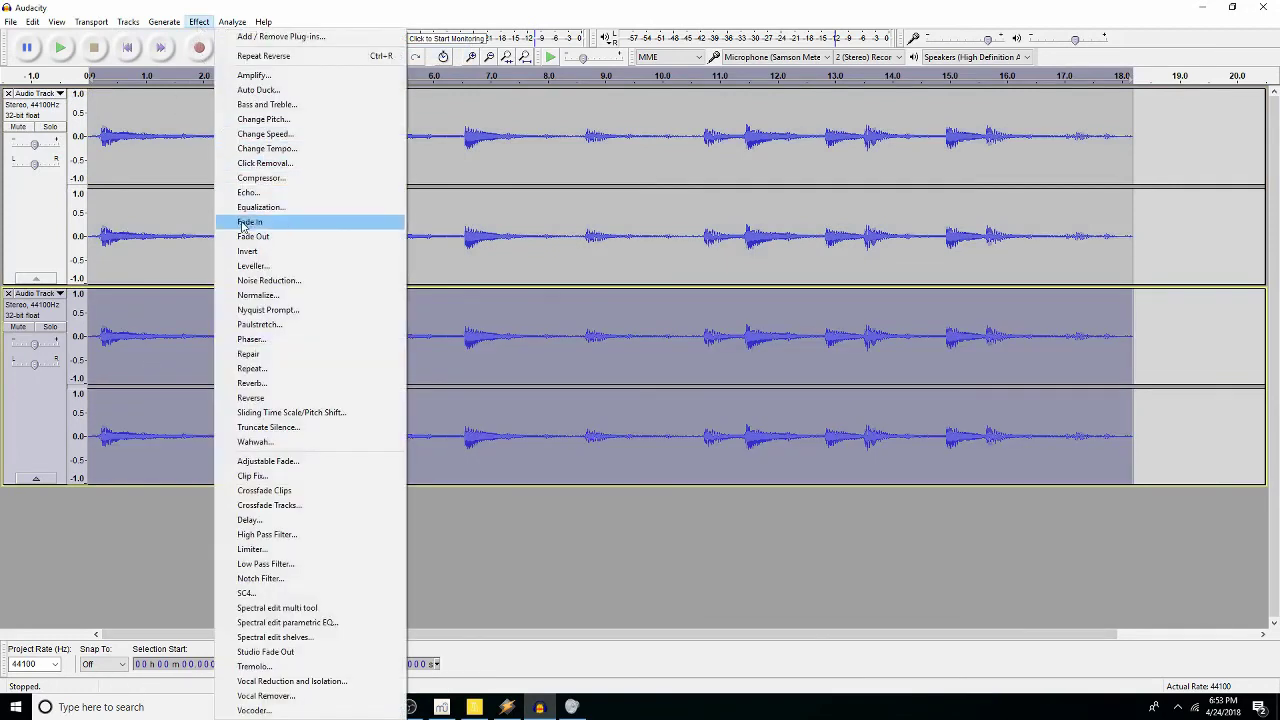
left_click(257, 399)
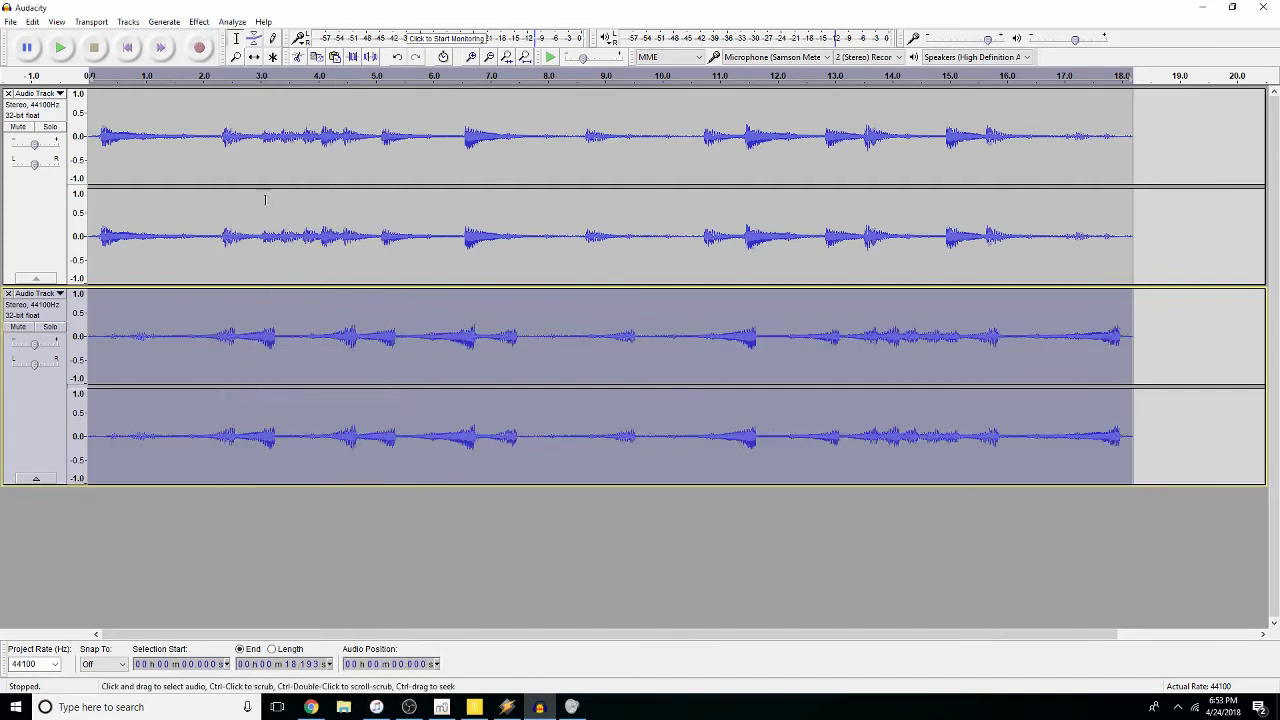
left_click(93, 135)
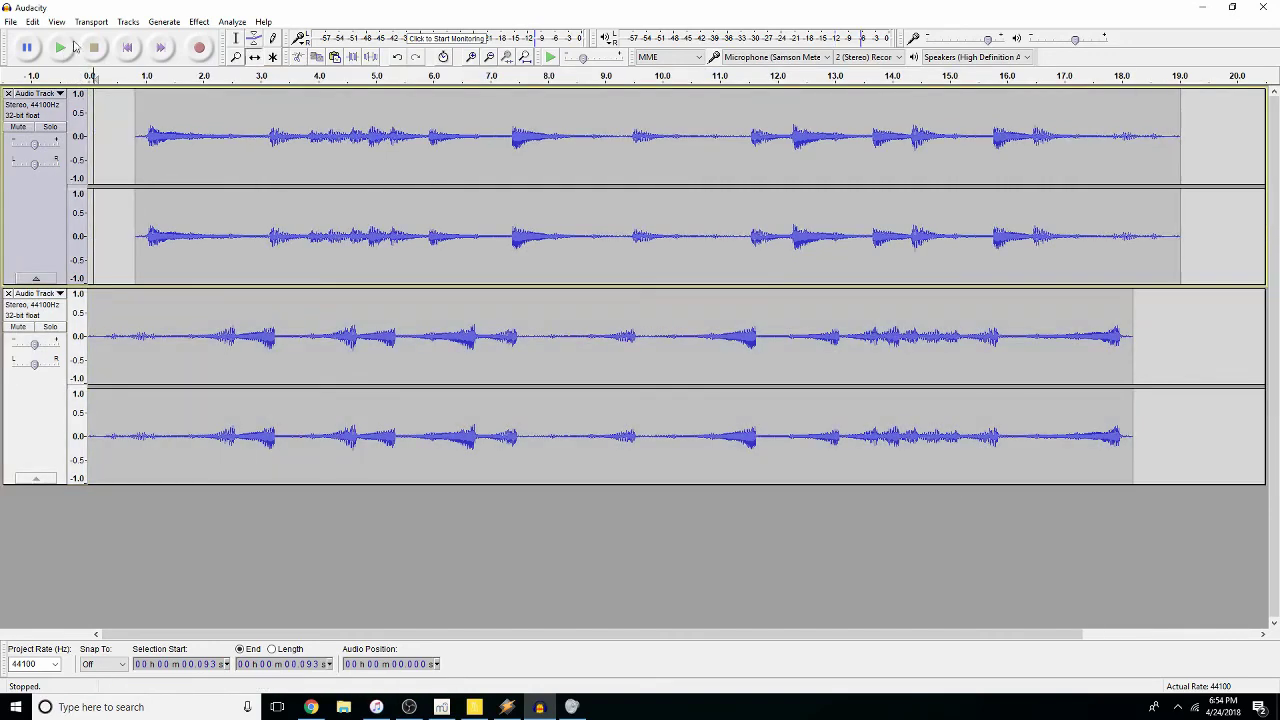
left_click(61, 48)
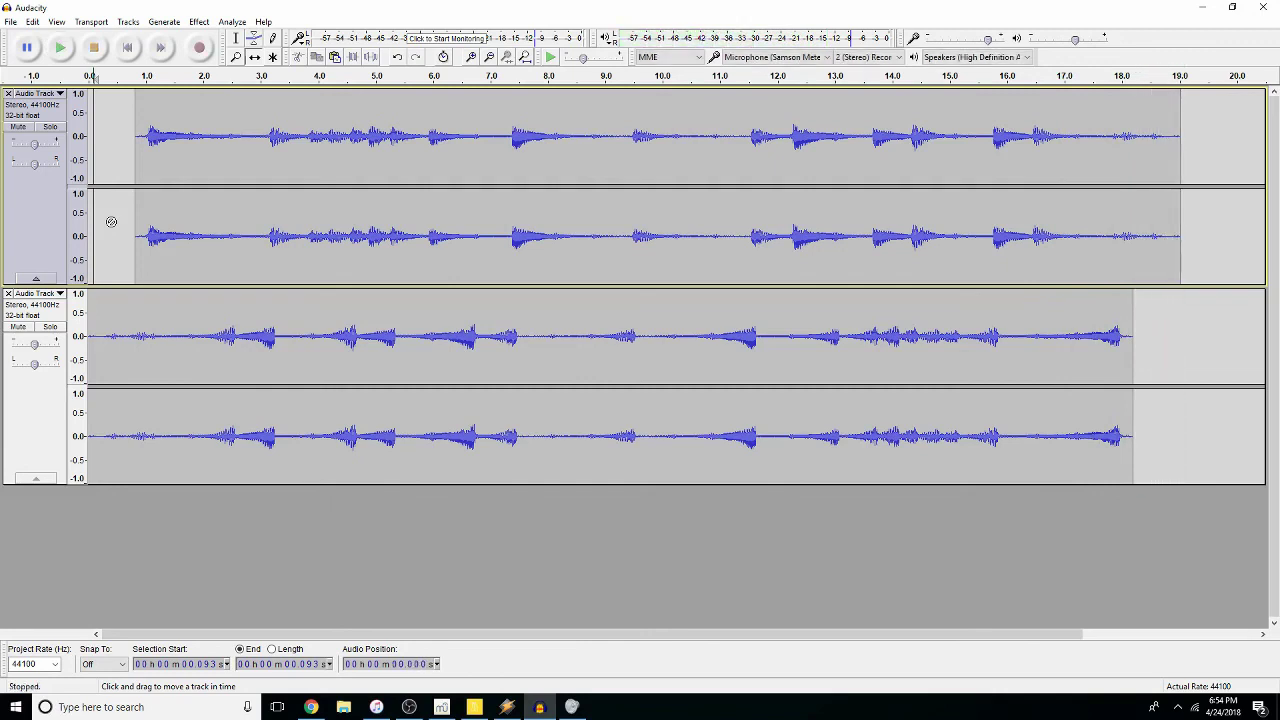
Select the original and reversed tracks and Mix and Render them into one 'Mix' track.
left_click(155, 24)
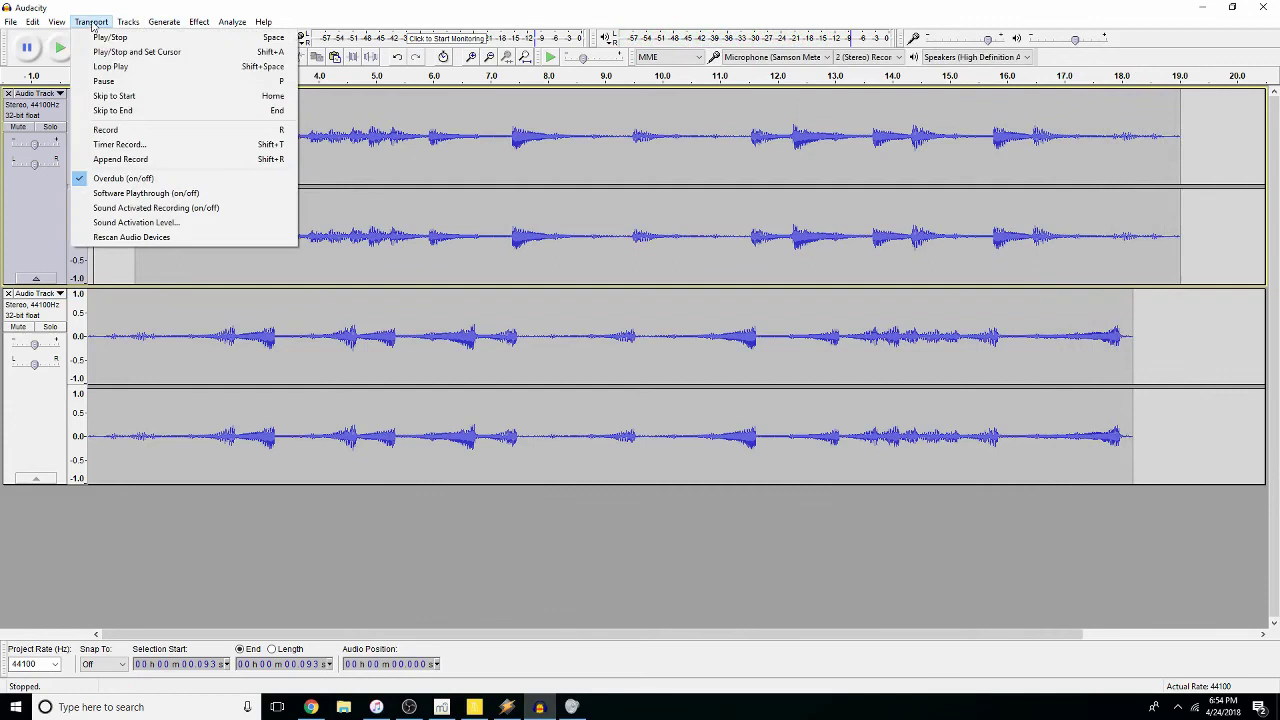
mouse_move(128, 22)
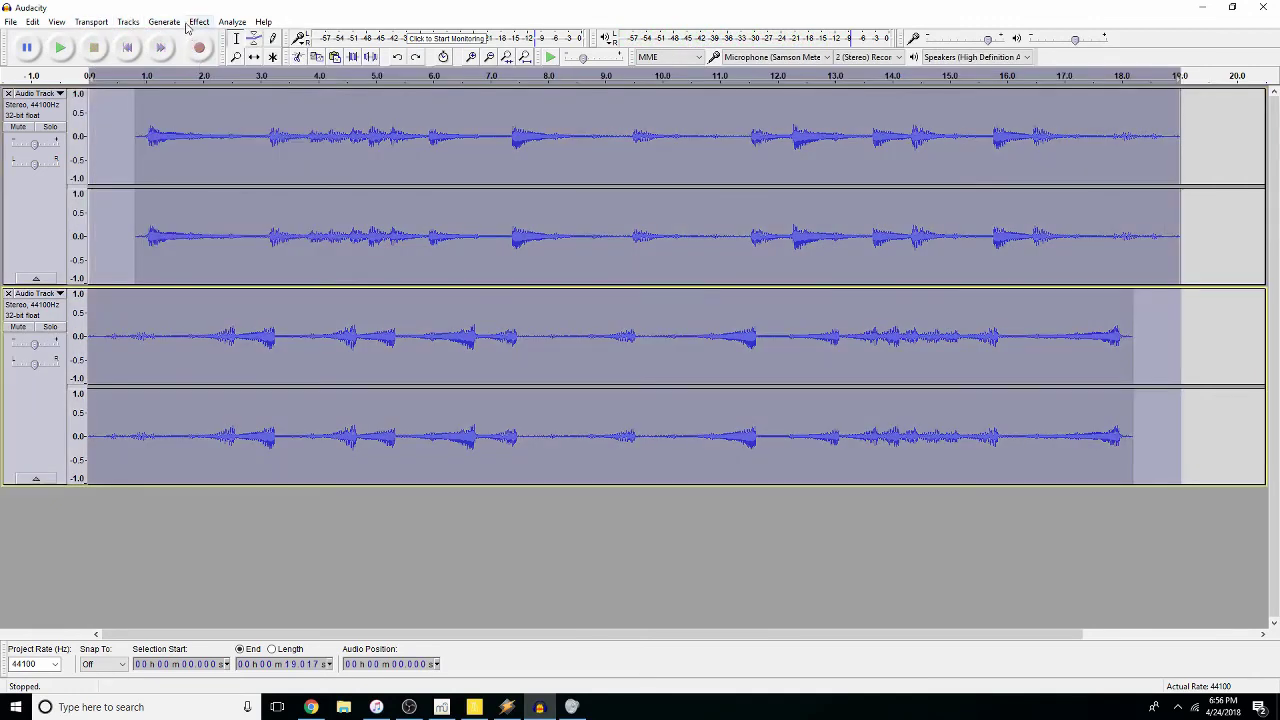
left_click(198, 22)
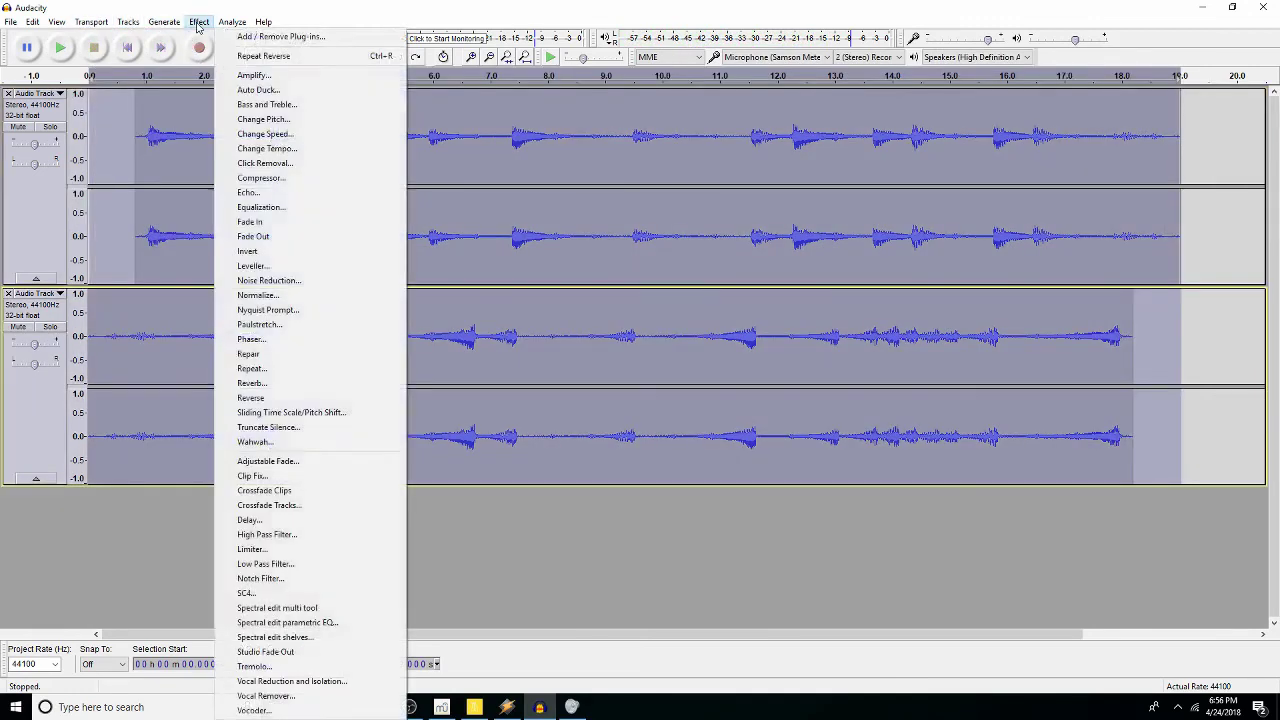
left_click(145, 74)
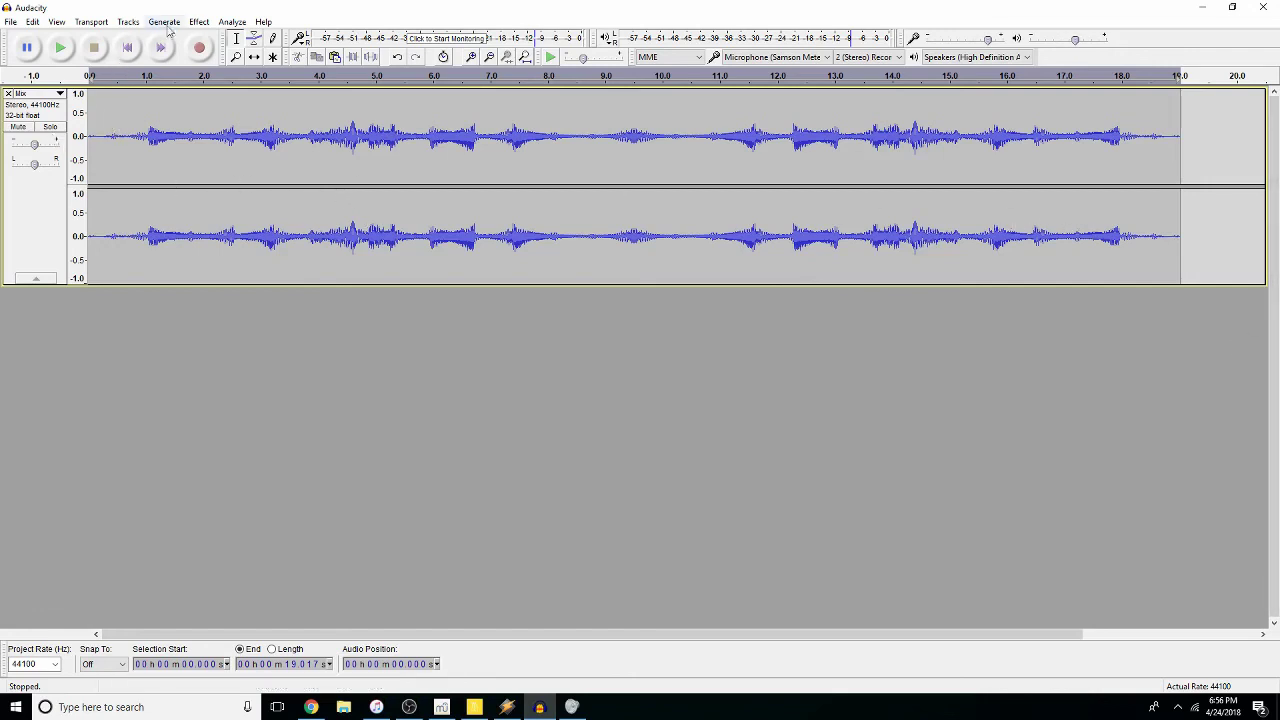
Apply Reverse to the entire 19-second Mix track, then clear the selection.
key("ctrl+a")
left_click(199, 21)
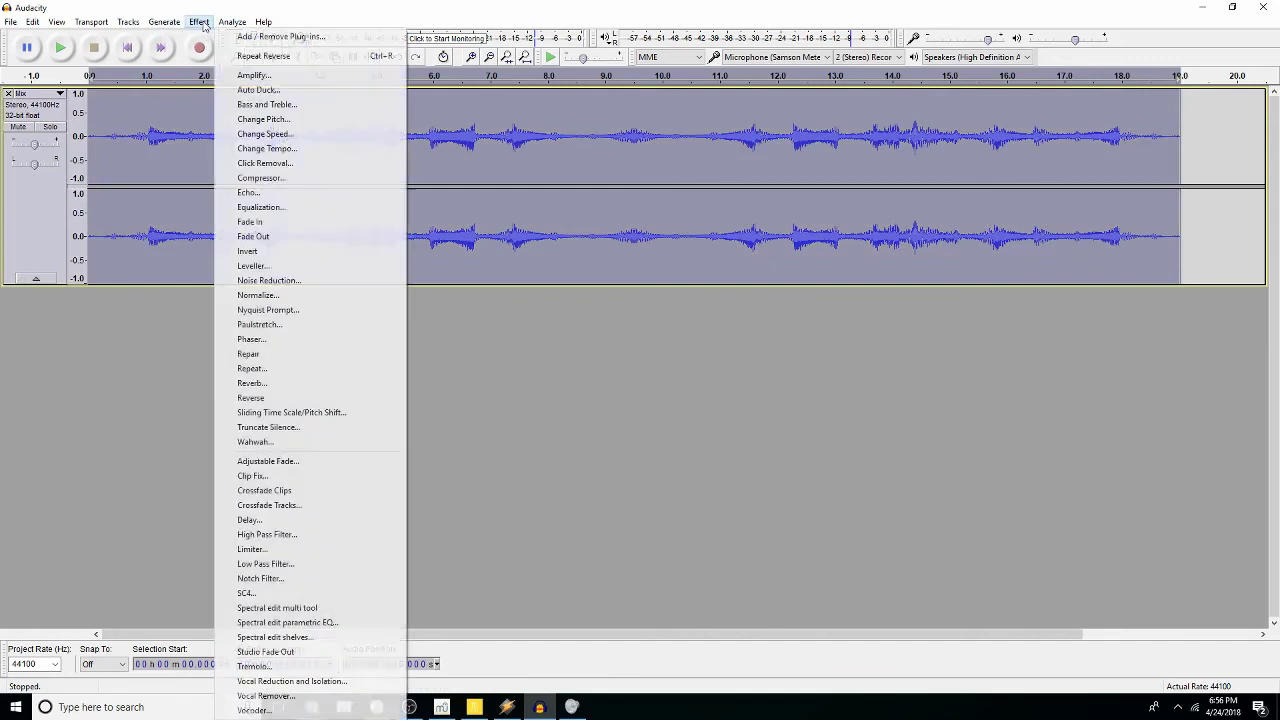
left_click(256, 400)
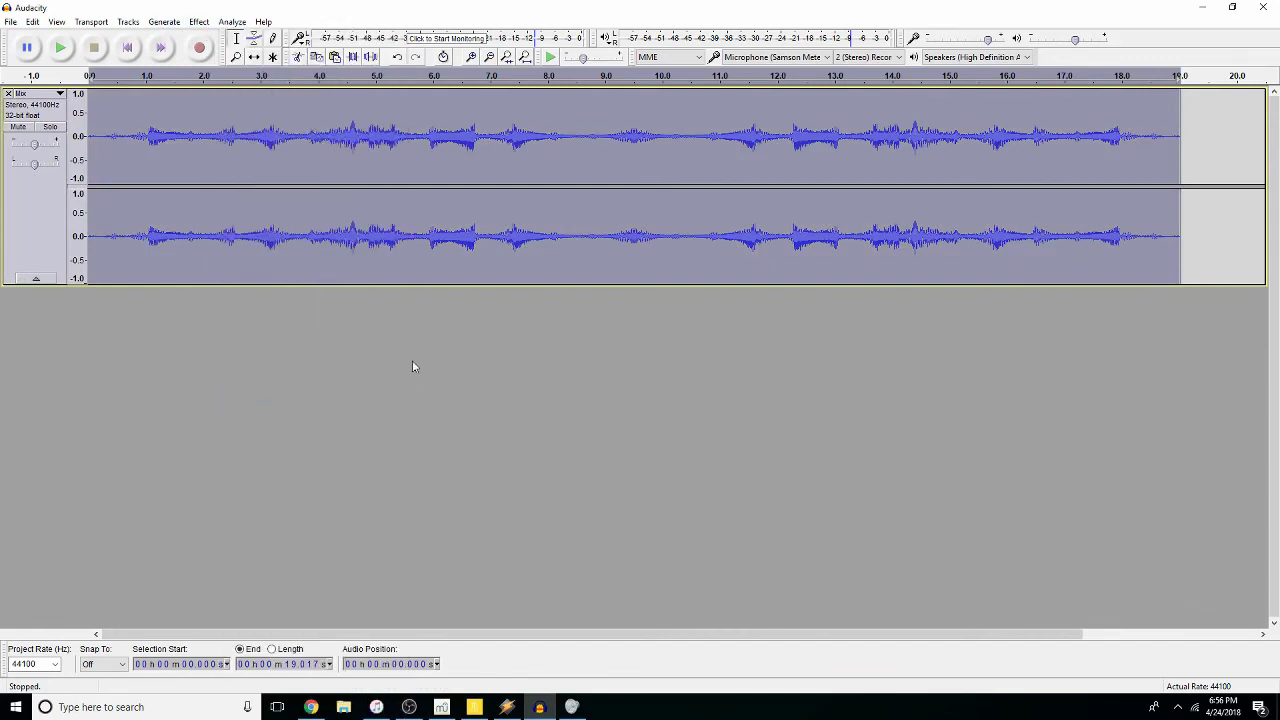
left_click(99, 141)
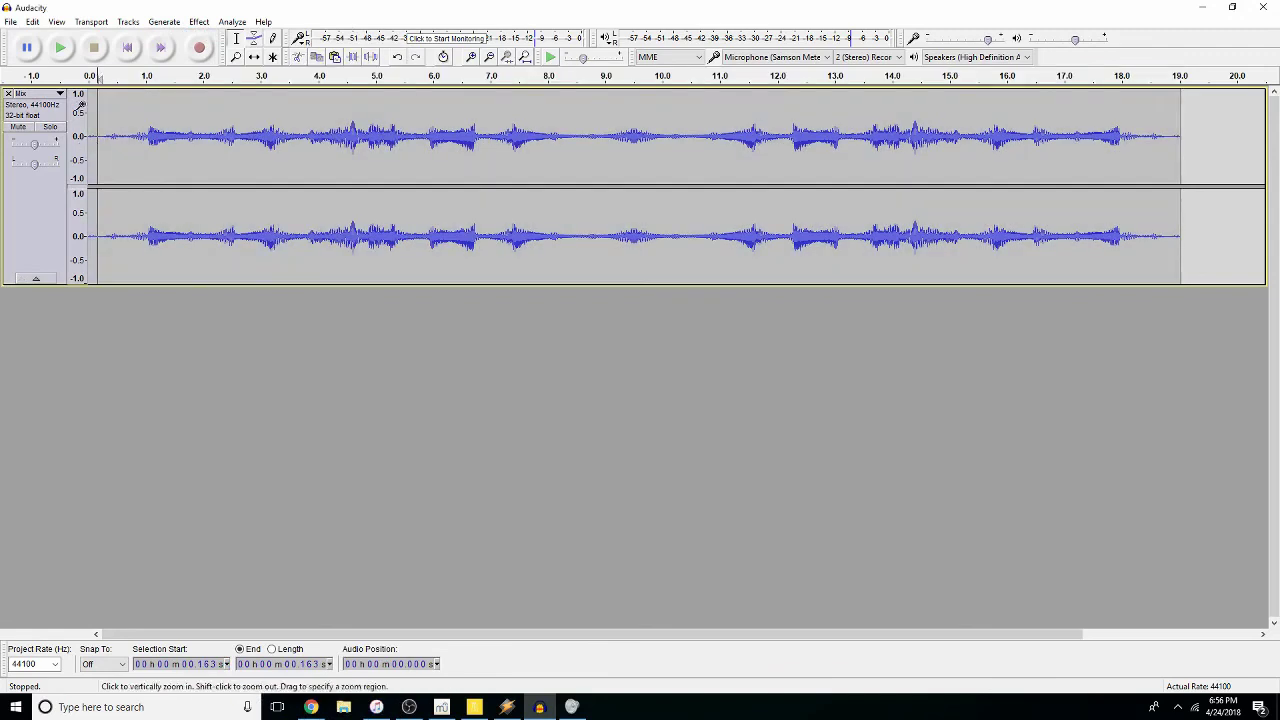